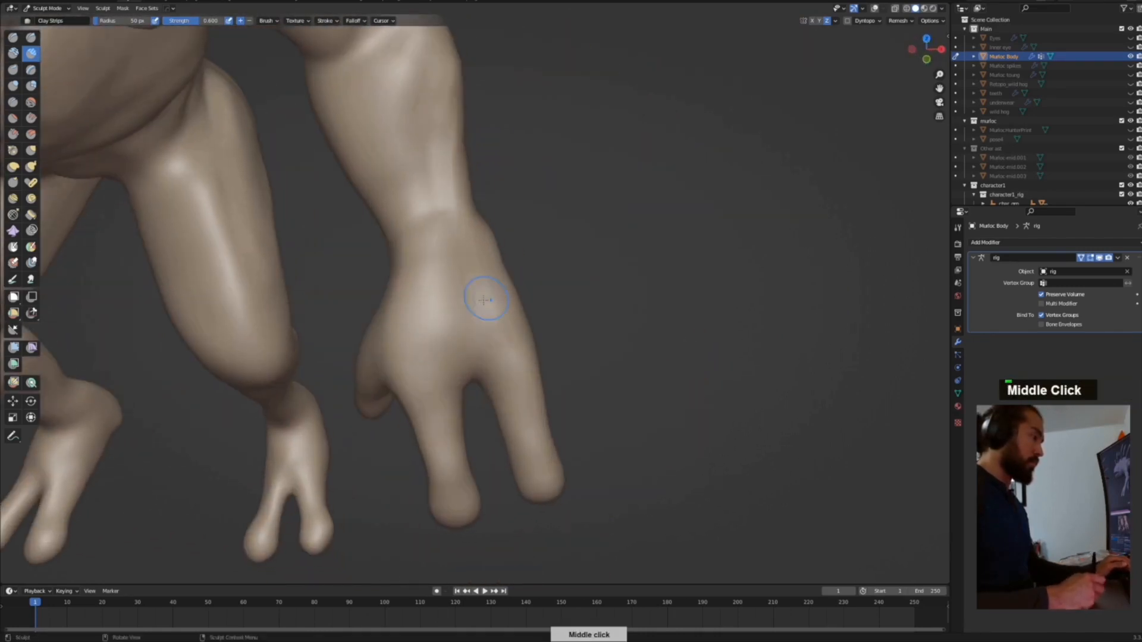
Step: Sculpt the forms of the murloc's hand with the Draw Sharp and Clay Strips brushes
middle_drag(431, 338, 452, 307)
mouse_move(548, 248)
middle_down()
mouse_move(523, 305)
mouse_move(513, 395)
mouse_move(576, 151)
mouse_move(541, 229)
mouse_move(599, 318)
mouse_move(508, 321)
mouse_move(509, 306)
mouse_move(505, 336)
mouse_move(478, 339)
mouse_move(479, 328)
mouse_move(545, 324)
mouse_move(502, 342)
middle_up()
key(1)
key(space)
key(2)
mouse_move(512, 381)
middle_down()
mouse_move(527, 357)
mouse_move(592, 319)
mouse_move(505, 401)
mouse_move(535, 360)
mouse_move(591, 357)
mouse_move(607, 370)
mouse_move(578, 394)
mouse_move(512, 324)
middle_up()
ctrl+middle_drag(513, 324, 560, 265)
mouse_move(563, 383)
middle_down()
mouse_move(645, 339)
mouse_move(517, 360)
middle_up()
mouse_move(598, 406)
middle_down()
mouse_move(637, 382)
mouse_move(637, 345)
mouse_move(548, 183)
middle_up()
mouse_move(585, 324)
middle_down()
mouse_move(577, 308)
mouse_move(648, 324)
mouse_move(602, 309)
mouse_move(594, 338)
mouse_move(635, 313)
mouse_move(595, 333)
mouse_move(714, 403)
mouse_move(651, 353)
middle_up()
key(2)
mouse_move(670, 299)
middle_down()
mouse_move(606, 320)
mouse_move(586, 299)
mouse_move(622, 280)
mouse_move(632, 326)
mouse_move(595, 363)
middle_up()
mouse_move(594, 363)
shift+middle_down()
mouse_move(580, 339)
mouse_move(630, 411)
shift+middle_up()
mouse_move(631, 410)
ctrl+middle_down()
mouse_move(625, 327)
mouse_move(619, 357)
mouse_move(662, 278)
mouse_move(712, 325)
ctrl+middle_up()
key(shift+space)
key(1)
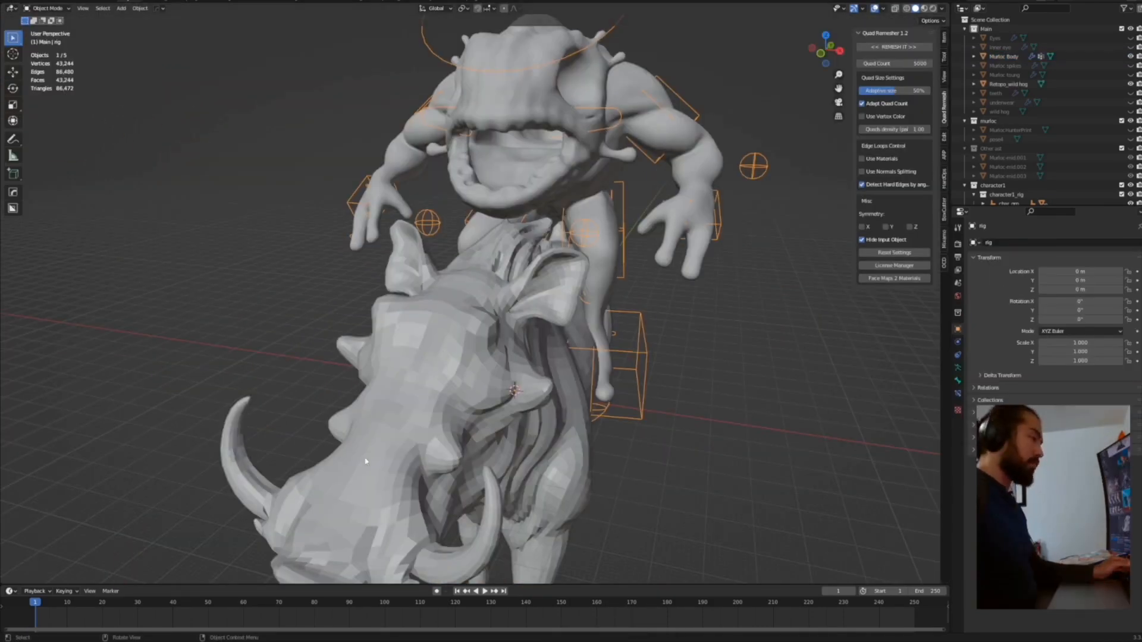
Step: Put the rig in Pose Mode and move the left foot's IK control beside the hog's flank
click(324, 224)
middle_drag(571, 381, 501, 397)
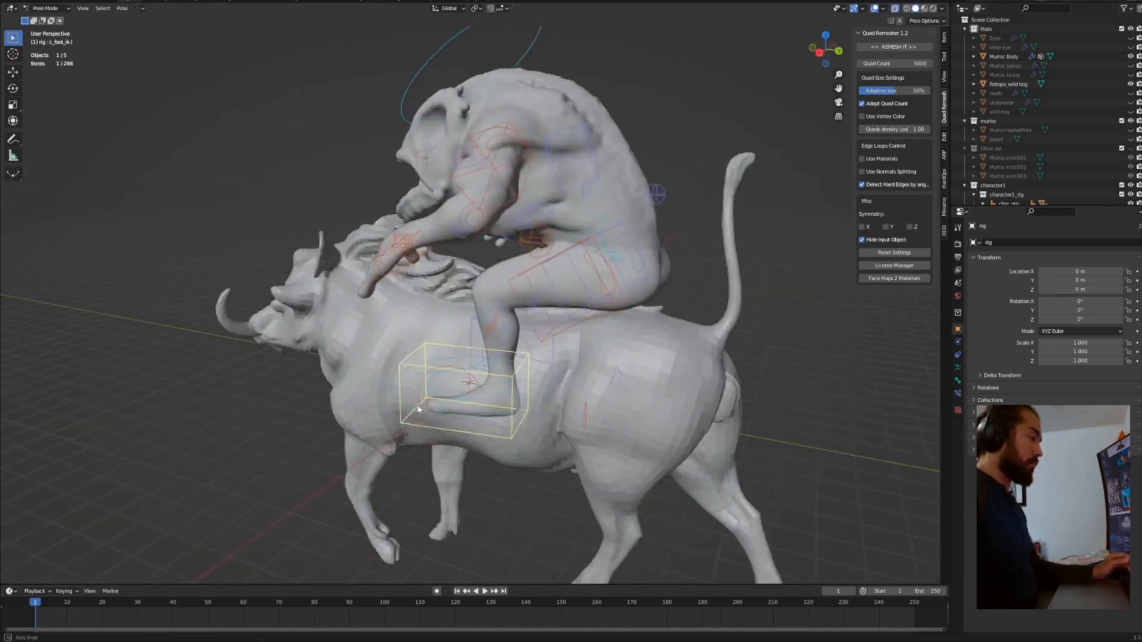
middle_drag(421, 410, 454, 423)
key(g)
click(522, 442)
Step: Move the left foot's roll control to adjust how the foot bends
middle_drag(522, 443, 498, 405)
click(497, 385)
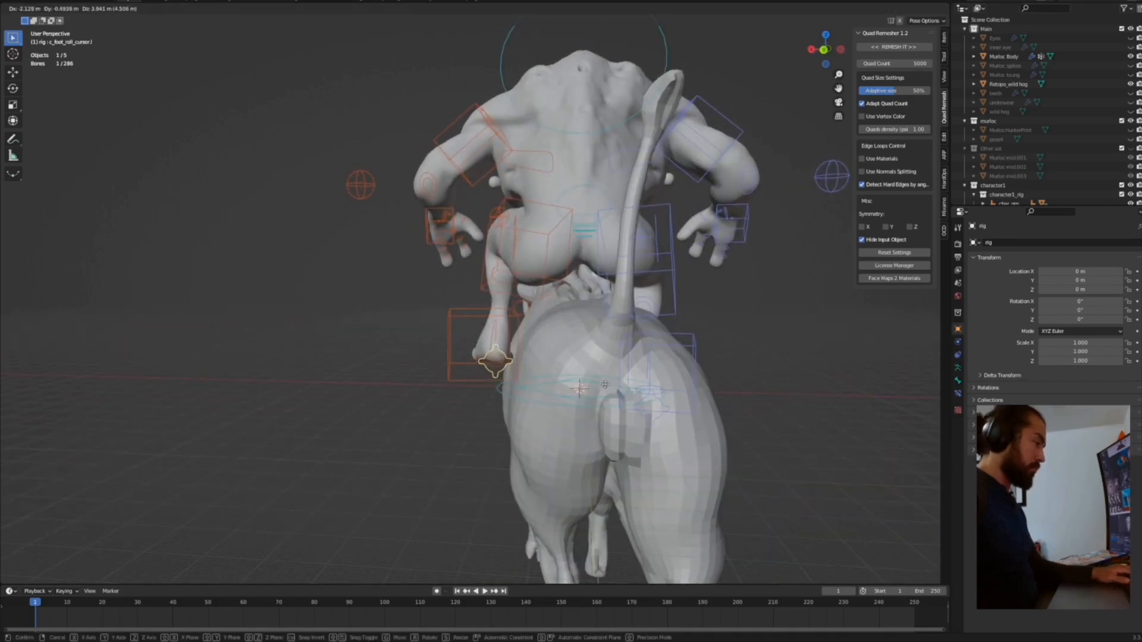
middle_drag(481, 365, 509, 337)
click(513, 298)
Step: Refine the left leg's pose by moving and rotating its rig controls
middle_drag(514, 299, 356, 306)
key(g)
click(592, 318)
click(539, 345)
middle_drag(538, 346, 650, 393)
key(r)
click(612, 382)
middle_drag(452, 342, 594, 327)
Step: Rotate and move the left hand's control so the hand rests near the knee
click(532, 326)
middle_drag(503, 351, 295, 457)
key(r)
click(586, 389)
key(g)
click(489, 419)
key(r)
click(580, 455)
Step: Try posing the neck control and undo the change
scroll(582, 400, down, 3)
shift+middle_drag(582, 400, 513, 354)
click(500, 273)
middle_drag(500, 273, 703, 263)
scroll(704, 263, up, 2)
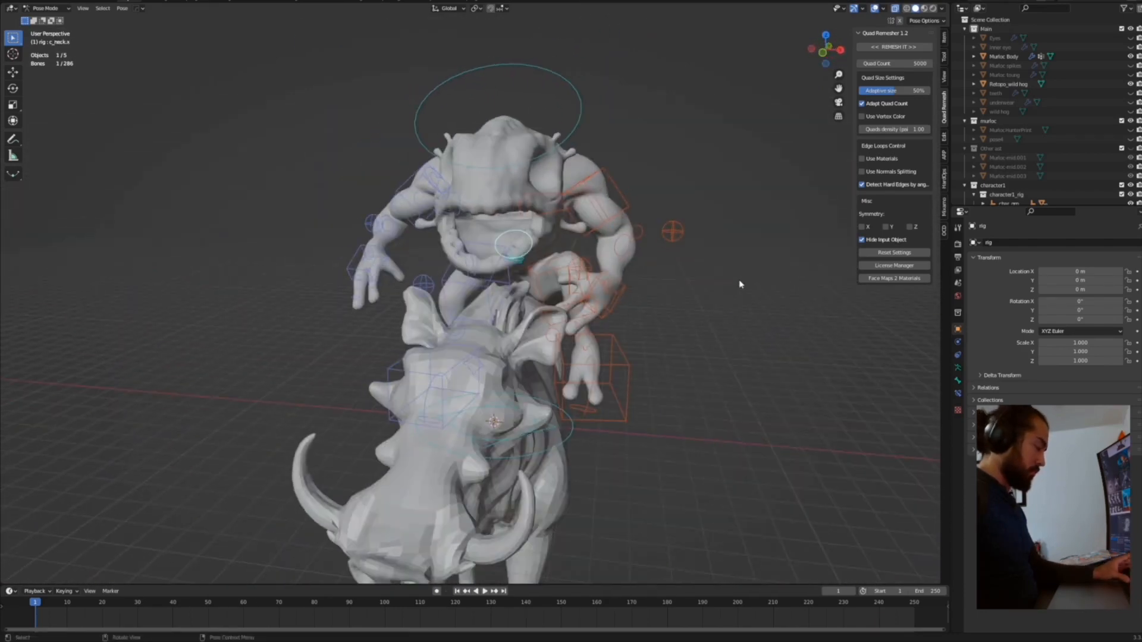
click(636, 310)
mouse_move(636, 311)
middle_down()
mouse_move(720, 336)
mouse_move(656, 321)
middle_up()
key(ctrl+z)
Step: Rotate the head control about the global Z axis
key(r)
key(z)
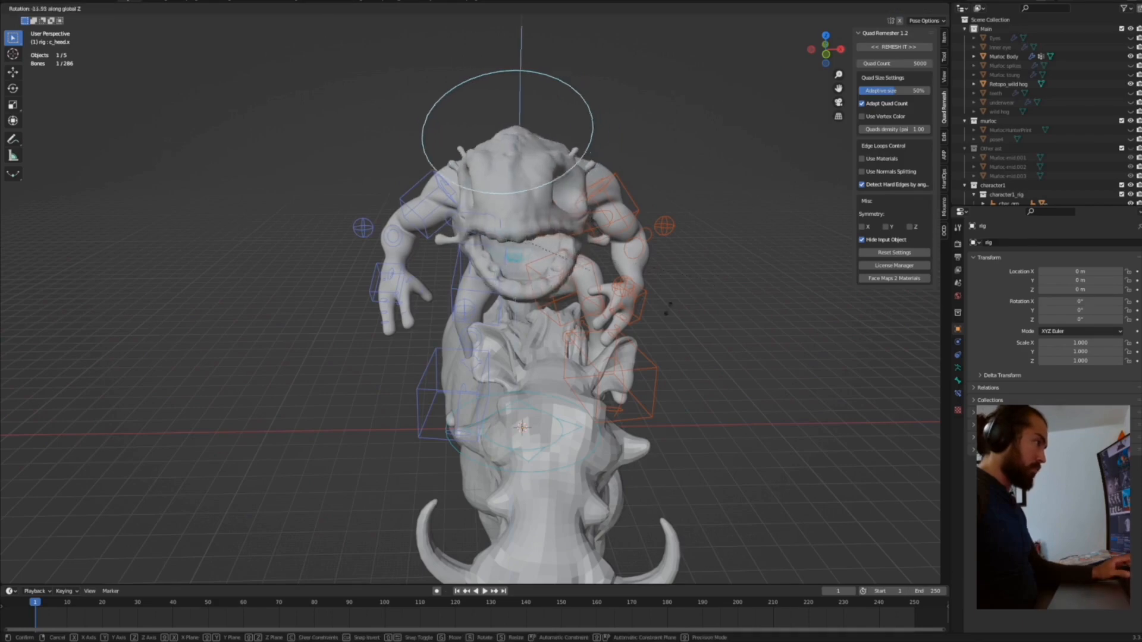
middle_drag(693, 316, 475, 357)
Step: Reposition the left hand's IK control closer to the raised knee
click(492, 299)
middle_drag(546, 333, 612, 302)
key(g)
click(486, 305)
key(g)
click(506, 332)
Step: Return to Object Mode and move the whole rig in front view by about -10 m in X and 12 m in Z
key(Tab)
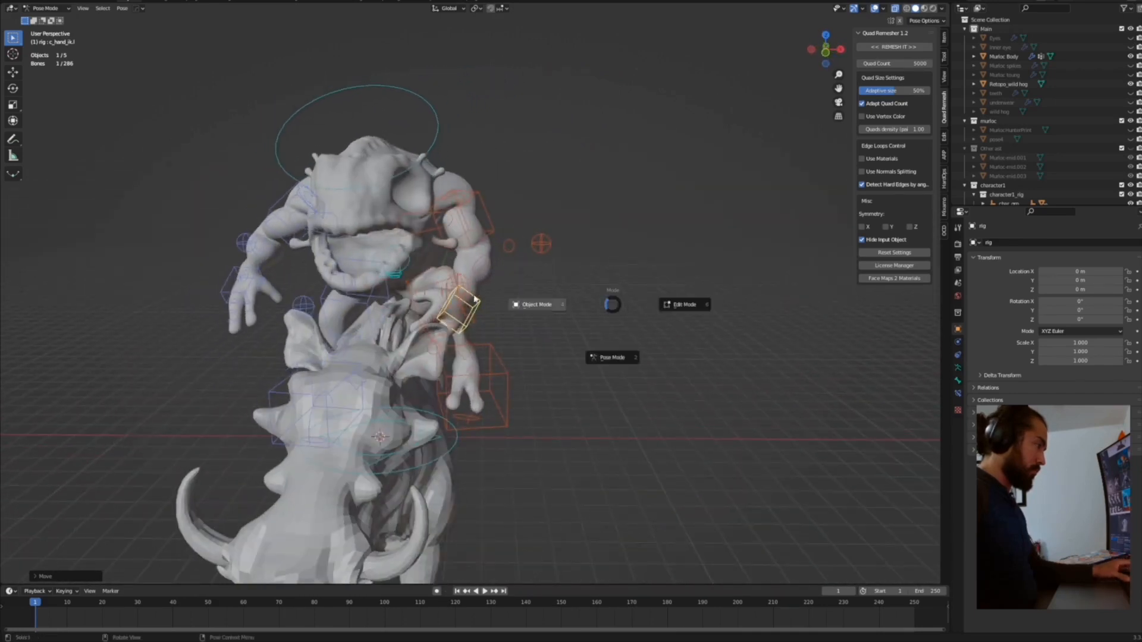
click(537, 305)
shift+middle_drag(476, 315, 684, 253)
click(634, 208)
middle_drag(619, 286, 667, 308)
key(g)
right_click(523, 266)
click(701, 345)
key(g)
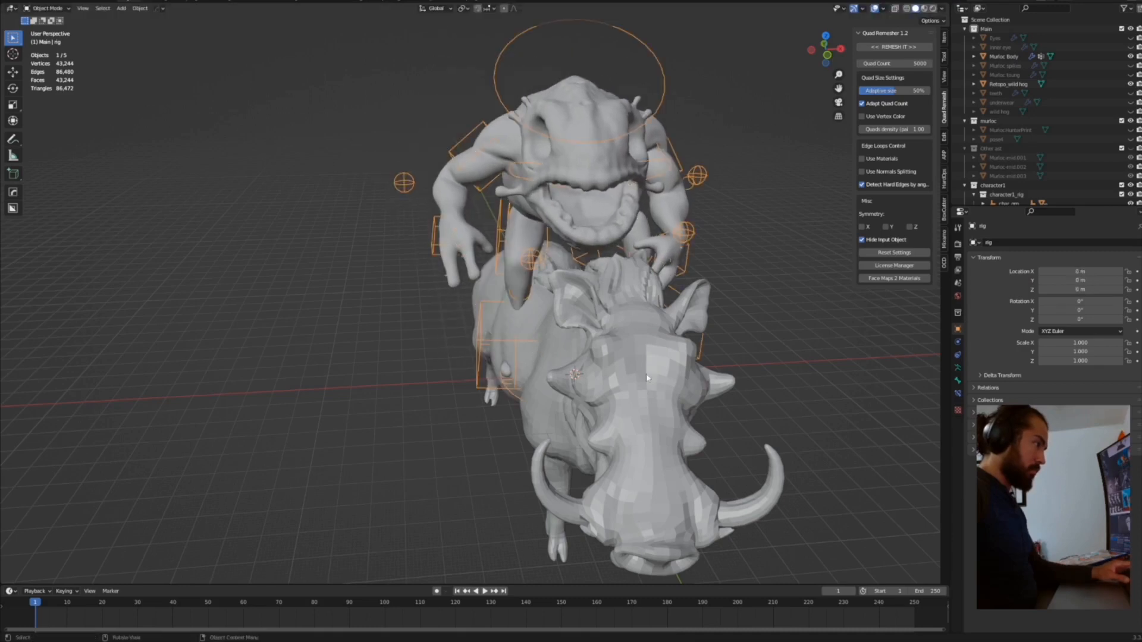
key(KP_1)
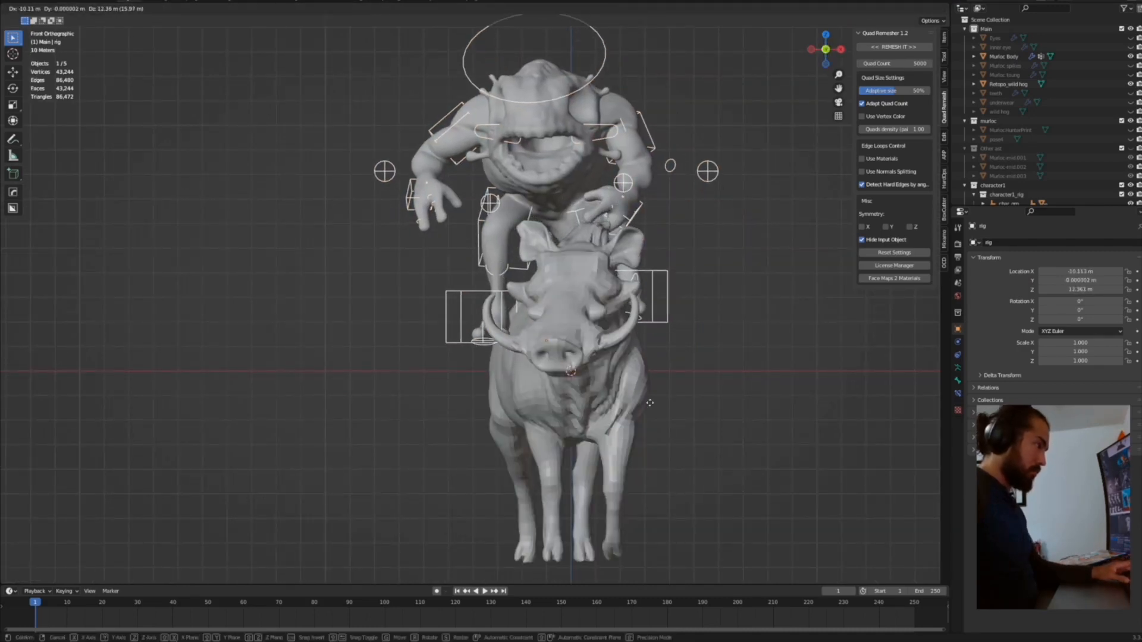
click(650, 402)
key(r)
key(z)
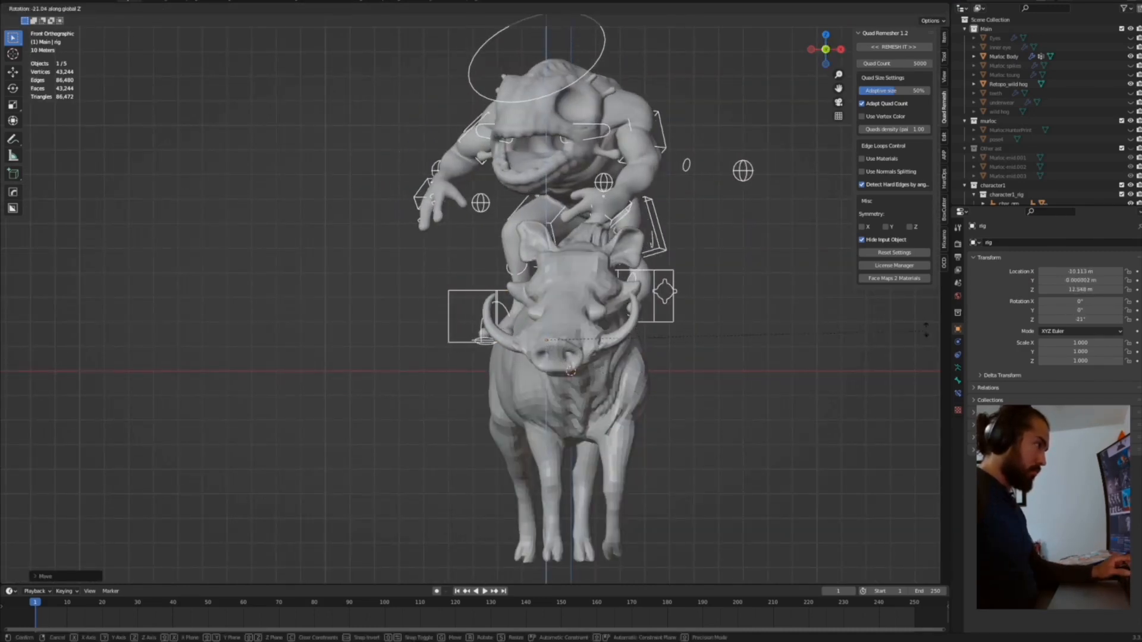
right_click(897, 340)
scroll(464, 351, down, 3)
mouse_move(535, 351)
middle_down()
mouse_move(393, 359)
mouse_move(260, 441)
mouse_move(217, 427)
middle_up()
scroll(260, 441, up, 3)
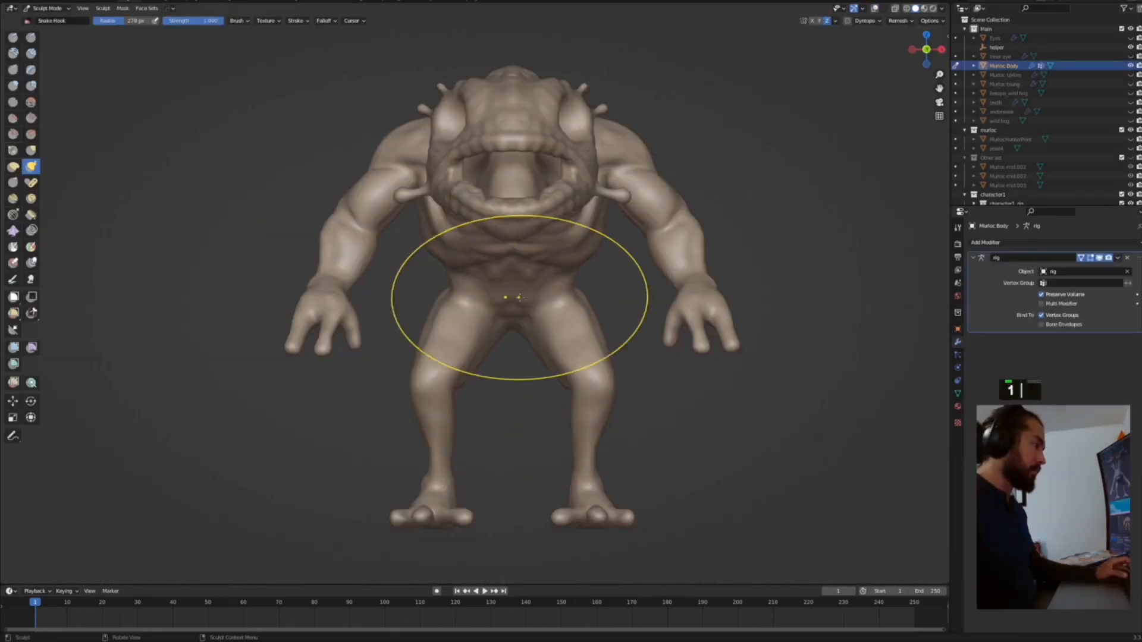
Step: Set up the Clay Strips brush with a 115 px radius for sculpting the murloc's thighs
scroll(519, 298, up, 4)
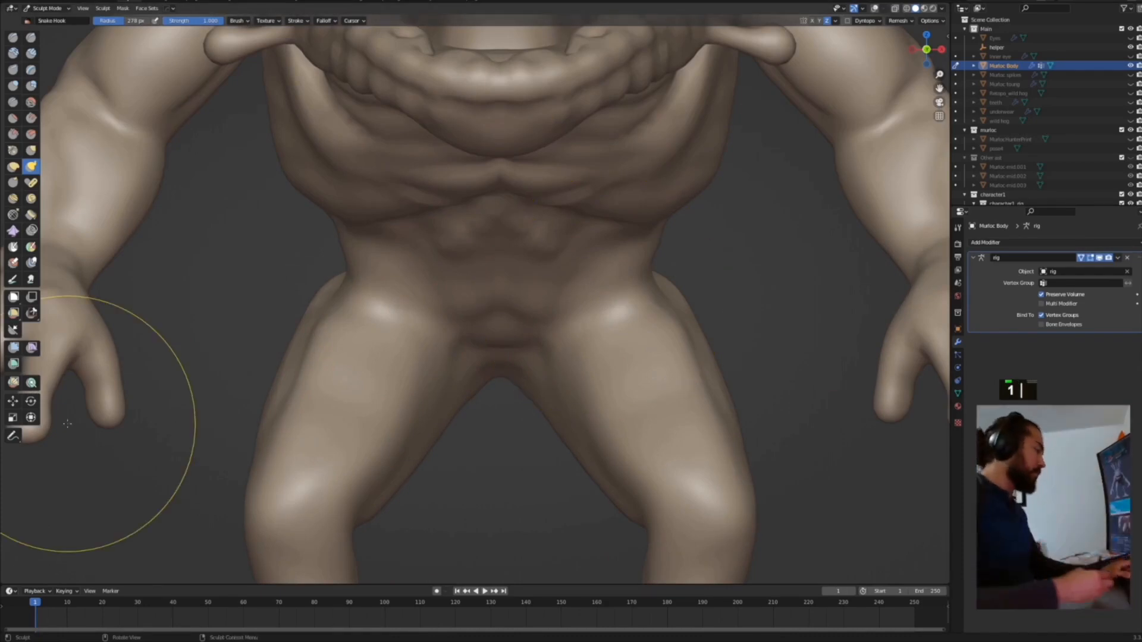
key(1)
mouse_move(624, 324)
shift+middle_down()
mouse_move(580, 352)
mouse_move(492, 349)
shift+middle_up()
shift+middle_drag(323, 368, 558, 371)
key(space)
key(2)
mouse_move(457, 352)
shift+middle_down()
mouse_move(470, 349)
mouse_move(436, 369)
shift+middle_up()
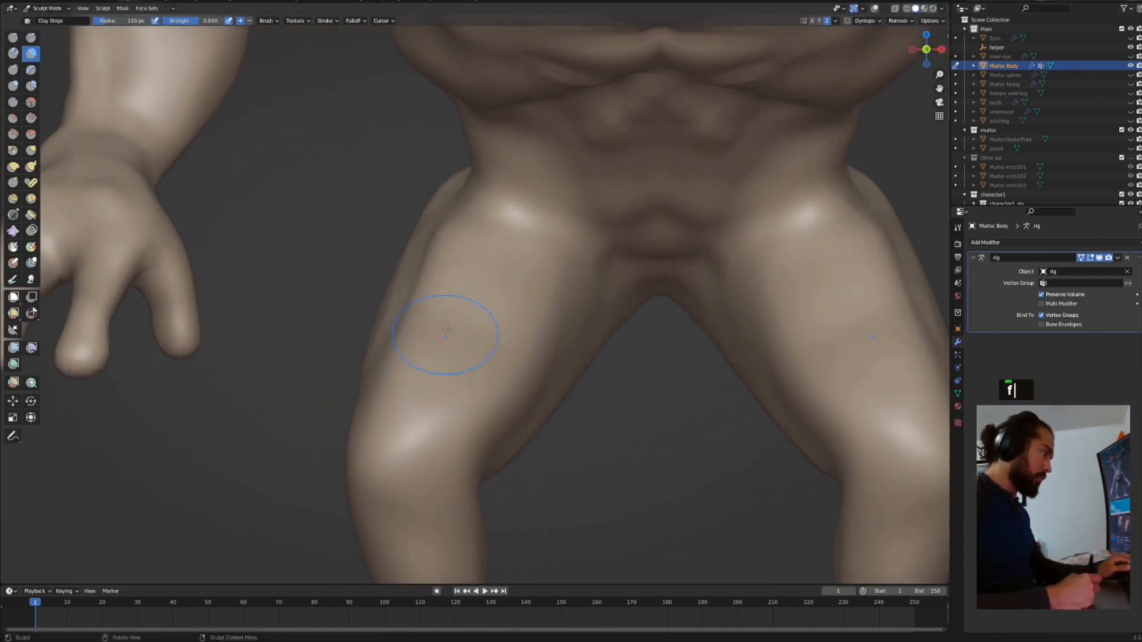
middle_drag(447, 329, 450, 352)
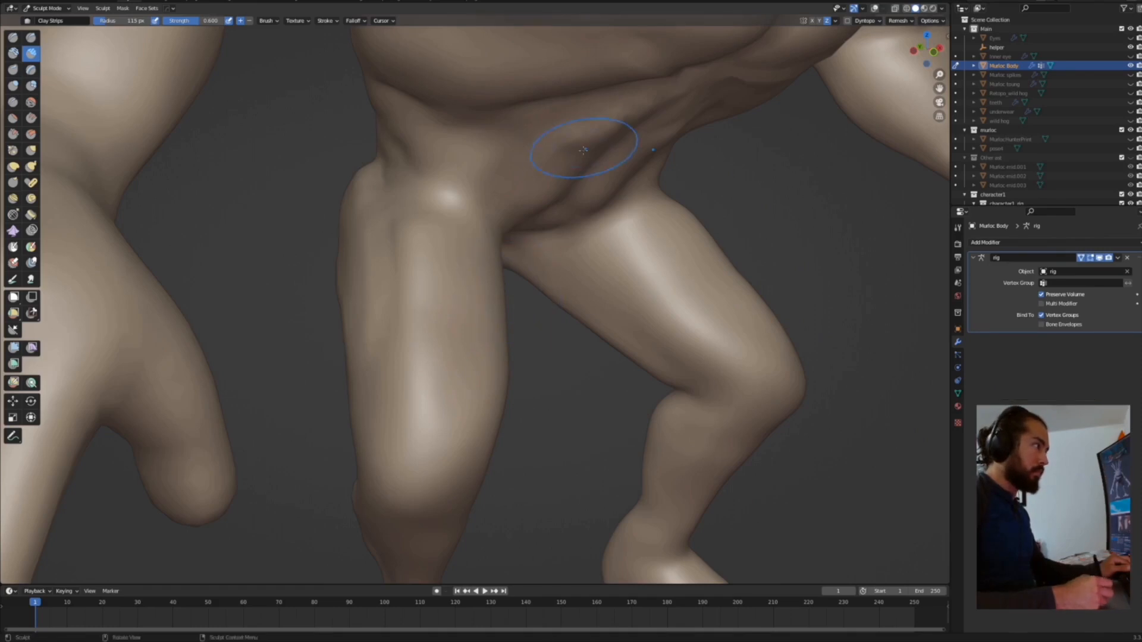
Step: Undo the first thigh stroke and sculpt the thigh muscles with the Draw Sharp and Clay Strips brushes
drag(470, 360, 454, 240)
key(ctrl+z)
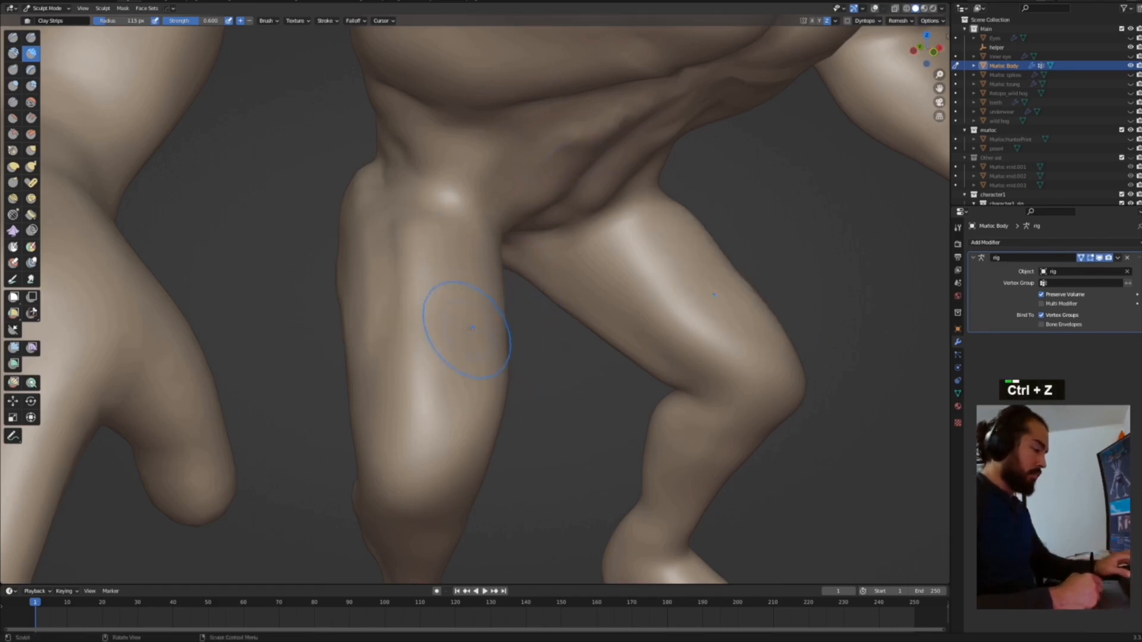
key(KP_1)
mouse_move(466, 349)
ctrl+middle_down()
mouse_move(440, 321)
mouse_move(467, 374)
ctrl+middle_up()
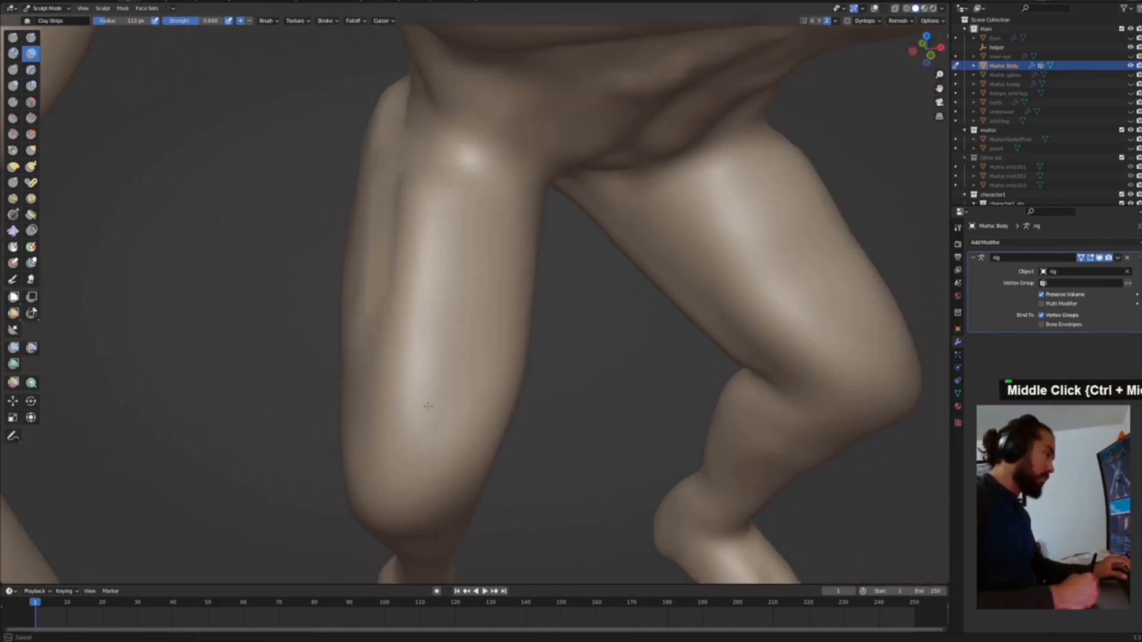
mouse_move(425, 232)
middle_down()
mouse_move(453, 339)
mouse_move(444, 382)
middle_up()
key(1)
key(2)
mouse_move(480, 339)
middle_down()
mouse_move(454, 364)
mouse_move(470, 378)
mouse_move(499, 301)
mouse_move(518, 292)
mouse_move(481, 294)
mouse_move(456, 263)
middle_up()
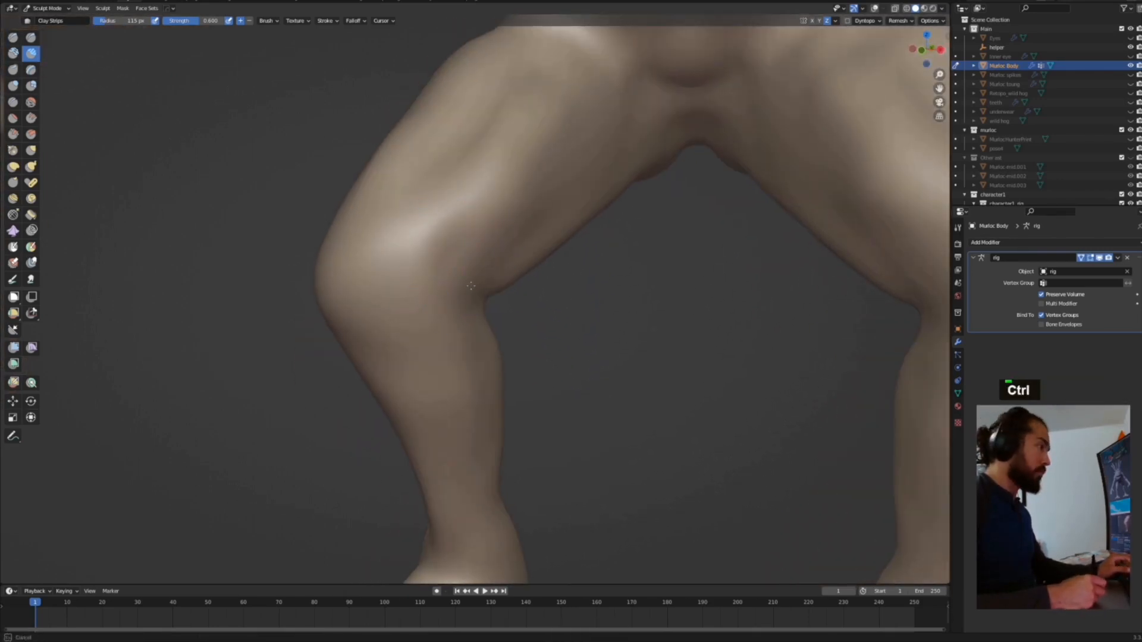
Step: Define the inner thigh muscles and build up the calf with the Clay Strips brush
mouse_move(543, 213)
shift+middle_down()
mouse_move(476, 283)
mouse_move(450, 268)
shift+middle_up()
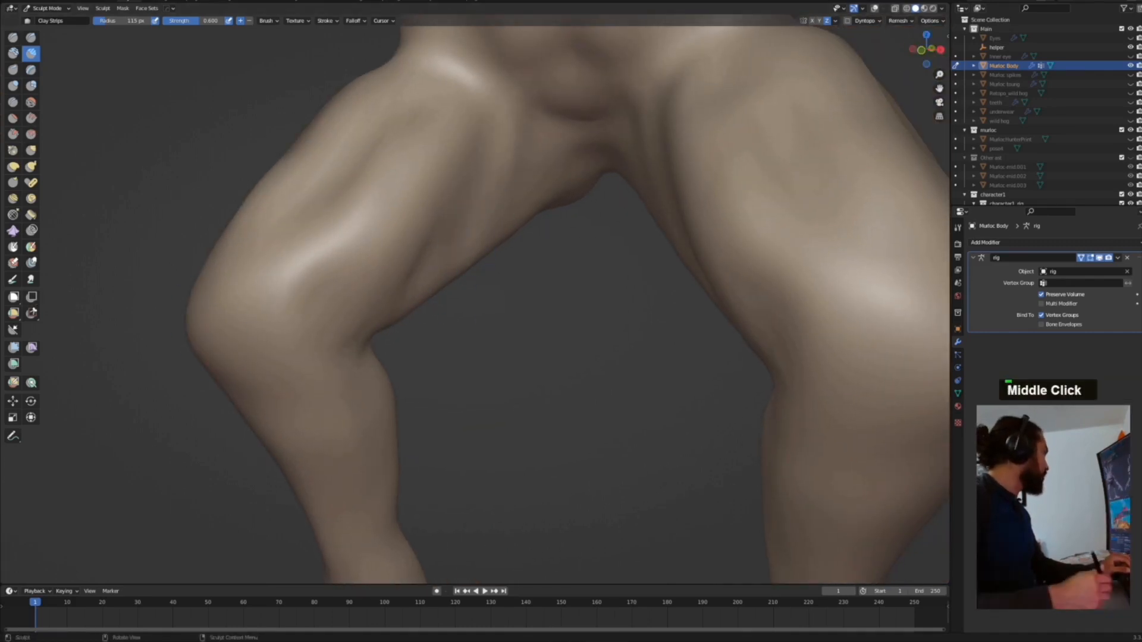
mouse_move(534, 201)
middle_down()
mouse_move(556, 166)
mouse_move(566, 194)
mouse_move(530, 191)
mouse_move(429, 286)
mouse_move(477, 298)
mouse_move(497, 240)
mouse_move(536, 298)
middle_up()
mouse_move(544, 243)
middle_down()
mouse_move(589, 256)
mouse_move(625, 242)
mouse_move(557, 296)
middle_up()
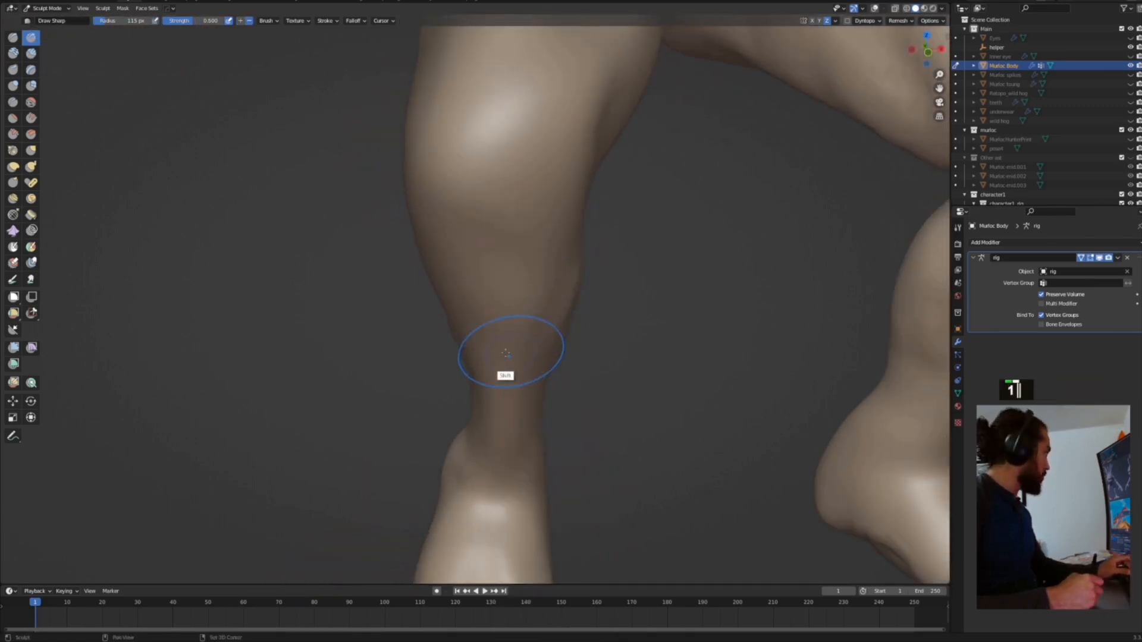
Step: Carve the muscle contours around the knee and shin with the Draw Sharp brush at a 79 px radius
shift+middle_drag(511, 355, 470, 341)
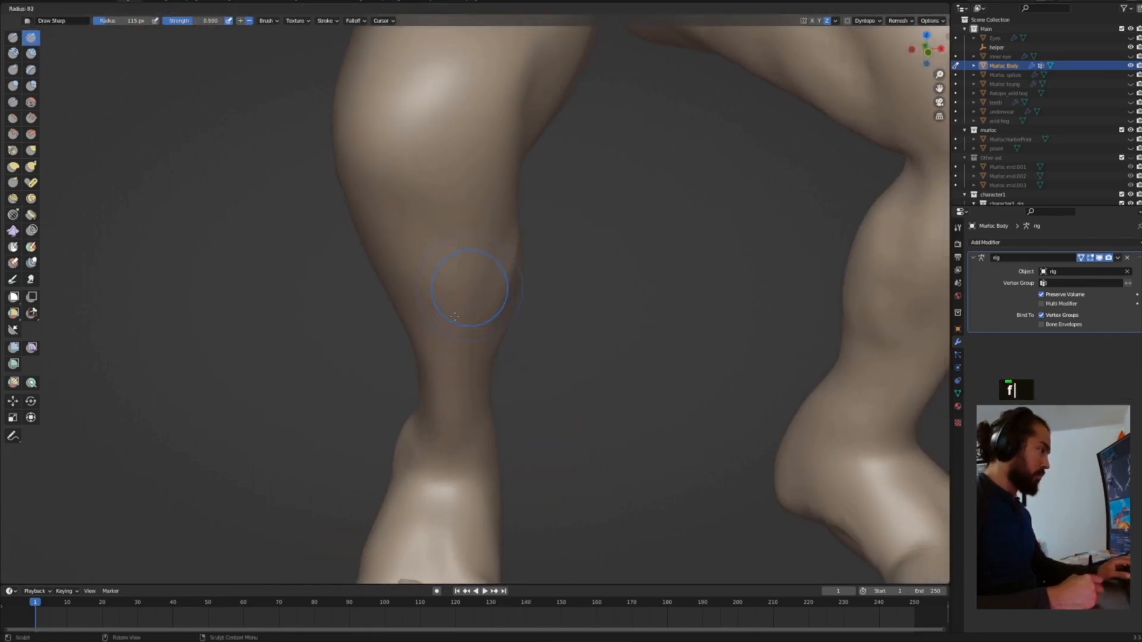
shift+middle_drag(461, 217, 451, 291)
mouse_move(437, 292)
middle_down()
mouse_move(467, 275)
mouse_move(412, 318)
mouse_move(396, 285)
middle_up()
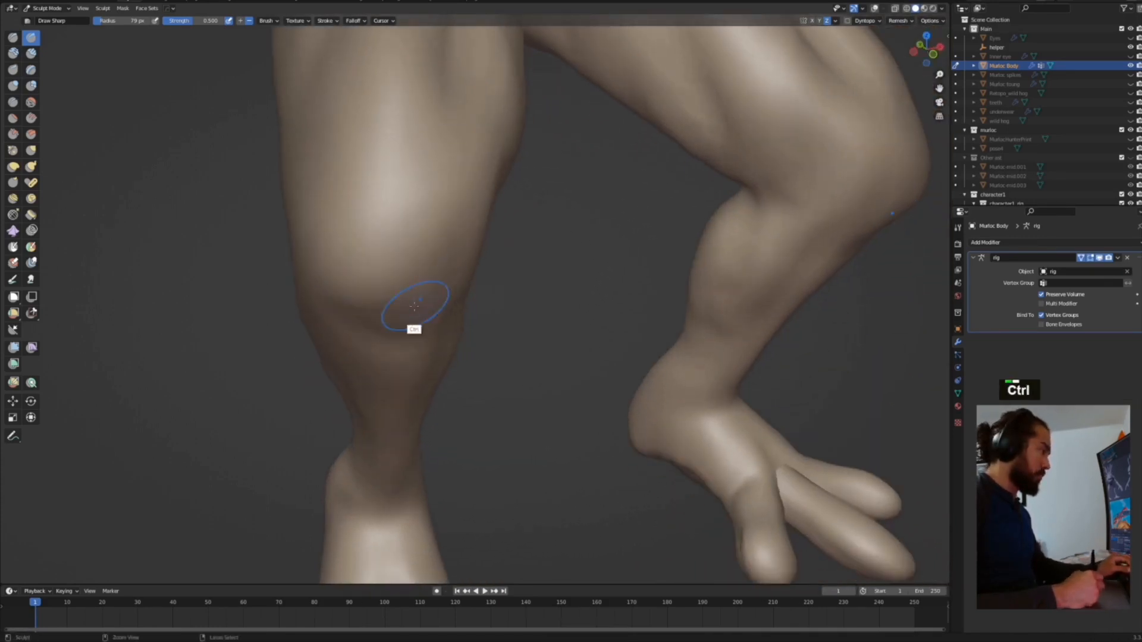
mouse_move(441, 223)
middle_down()
mouse_move(458, 242)
mouse_move(412, 220)
middle_up()
middle_drag(348, 294, 488, 246)
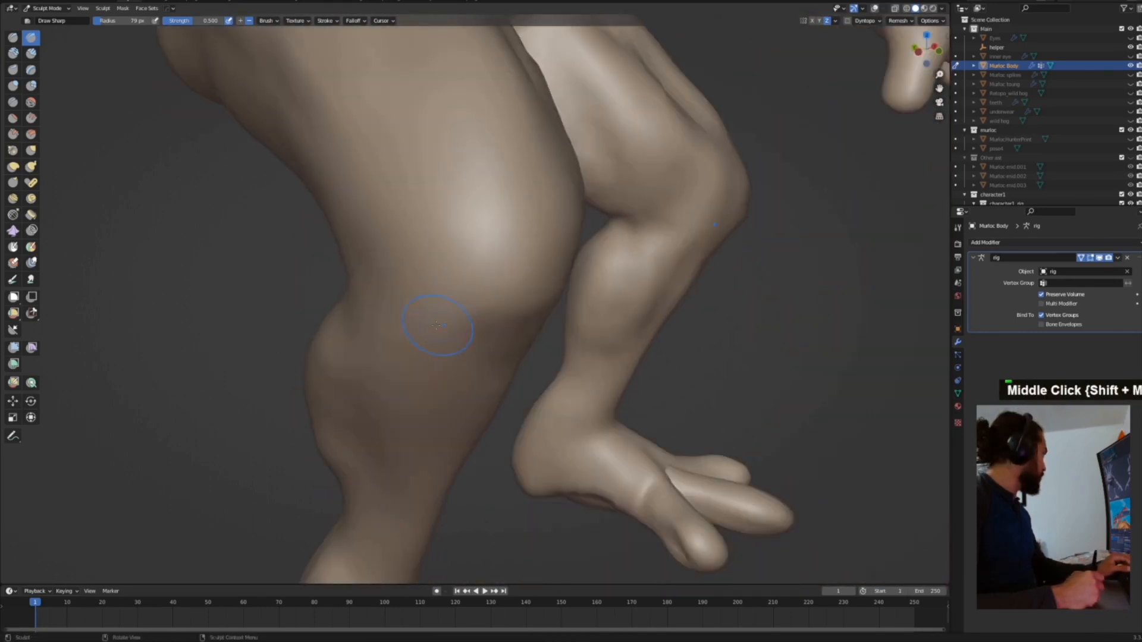
middle_drag(733, 194, 690, 370)
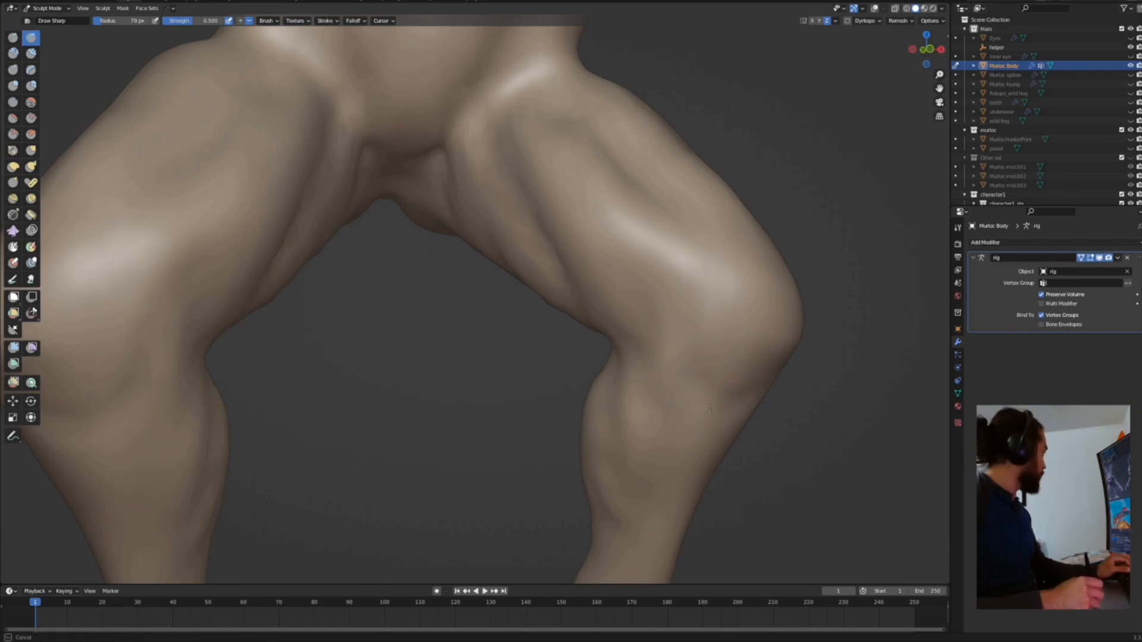
Step: Sculpt definition into the ankle and foot with the Draw Sharp brush
shift+middle_drag(711, 409, 497, 196)
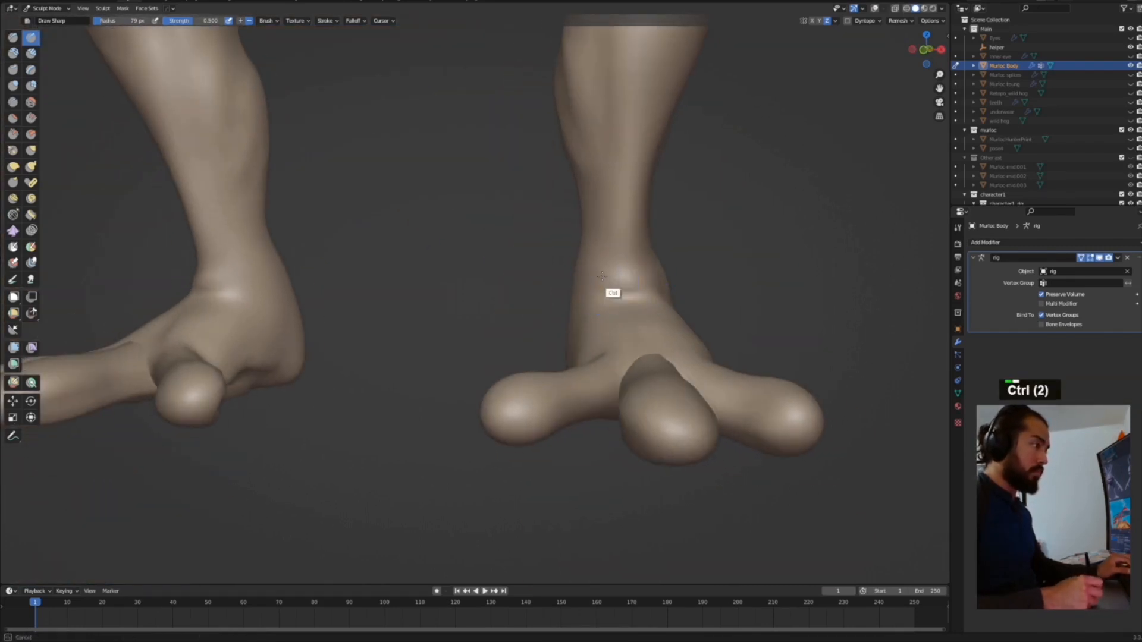
ctrl+middle_drag(653, 264, 654, 343)
middle_drag(660, 220, 642, 452)
mouse_move(553, 178)
shift+middle_down()
mouse_move(541, 350)
mouse_move(538, 269)
shift+middle_up()
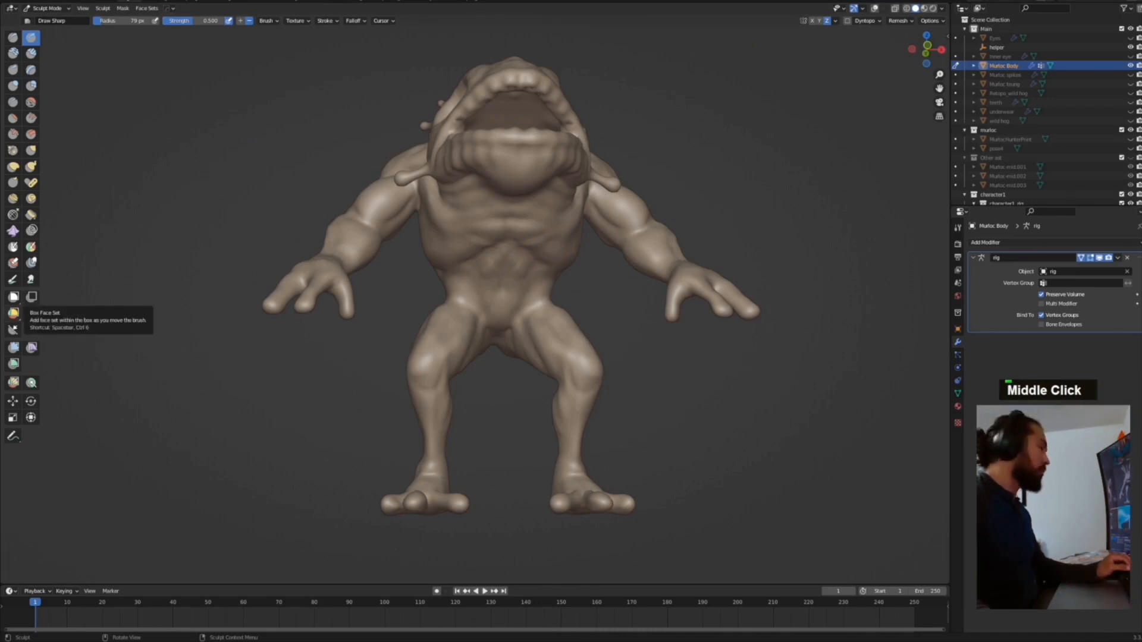
Step: Undo the last stroke on the face and build up ridges on the snout and forehead with Clay Strips
mouse_move(405, 250)
ctrl+middle_down()
mouse_move(341, 238)
mouse_move(335, 212)
mouse_move(337, 297)
mouse_move(306, 383)
mouse_move(316, 287)
mouse_move(261, 356)
ctrl+middle_up()
ctrl+middle_drag(287, 318, 499, 249)
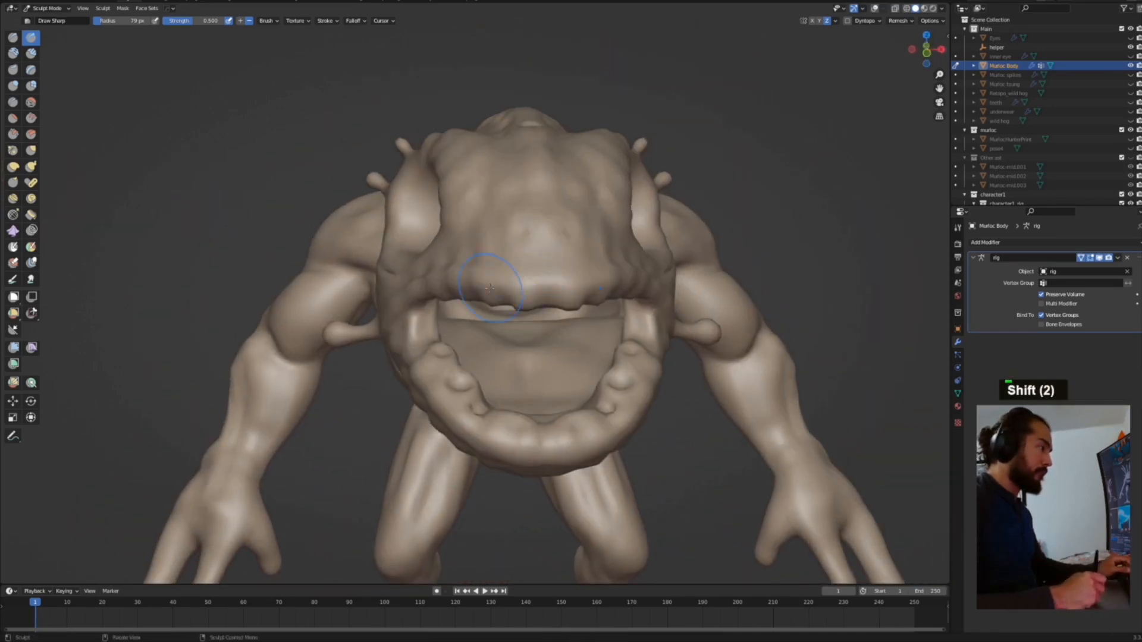
key(ctrl+z)
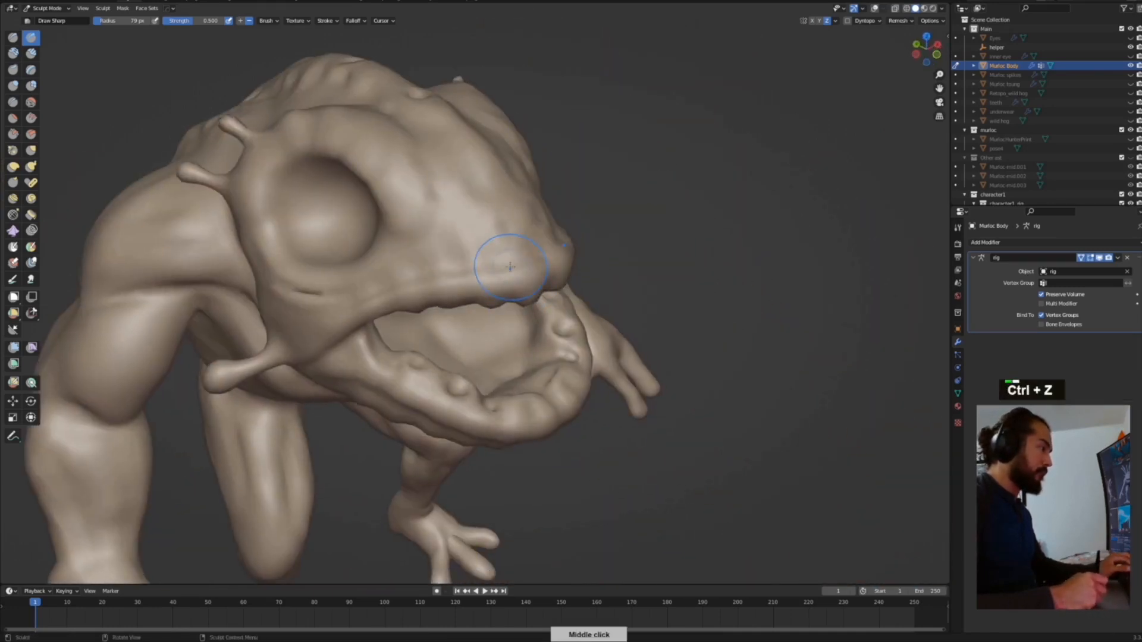
mouse_move(510, 255)
middle_down()
mouse_move(511, 227)
mouse_move(654, 208)
mouse_move(581, 204)
mouse_move(601, 262)
mouse_move(446, 280)
mouse_move(595, 249)
mouse_move(476, 249)
mouse_move(444, 269)
mouse_move(516, 276)
mouse_move(486, 284)
middle_up()
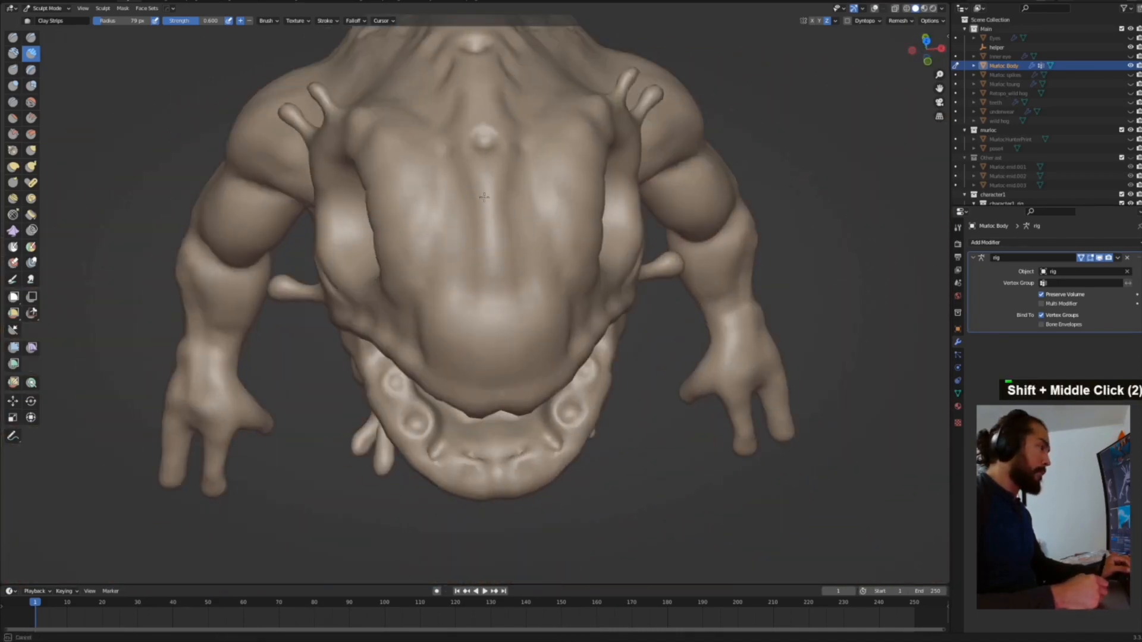
mouse_move(435, 223)
middle_down()
mouse_move(434, 248)
mouse_move(446, 250)
mouse_move(454, 230)
middle_up()
Step: Add round bumps along the centreline of the head and upper back with the Blob brush at 27 px
key(4)
ctrl+drag(464, 230, 464, 227)
mouse_move(464, 227)
middle_down()
mouse_move(530, 208)
mouse_move(464, 227)
middle_up()
shift+middle_drag(447, 126, 439, 224)
ctrl+drag(453, 216, 449, 221)
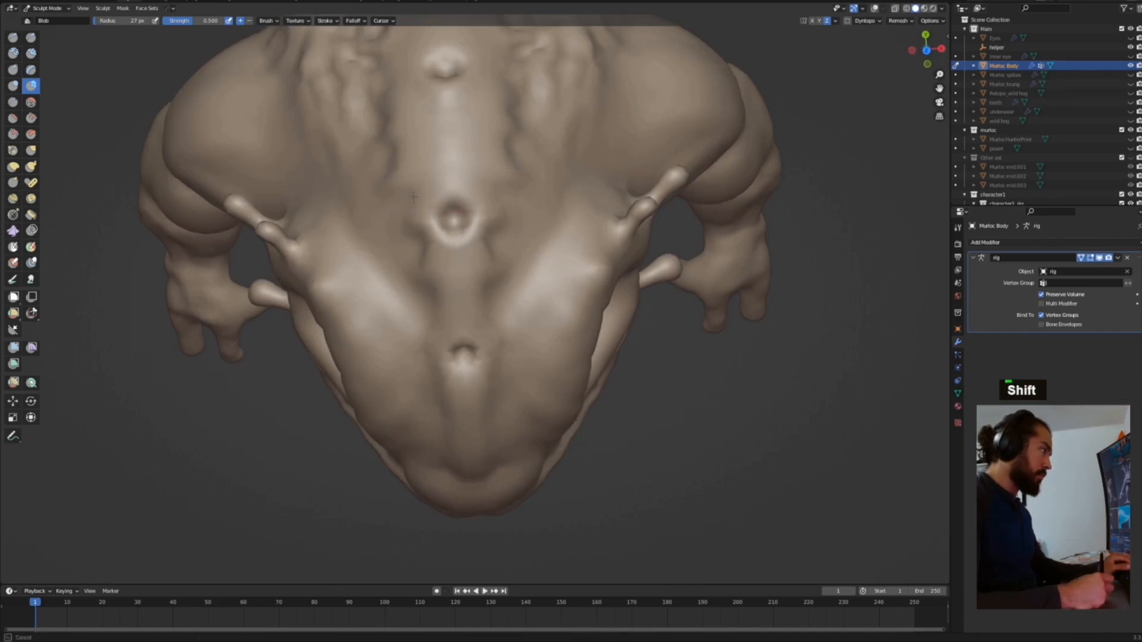
Step: Sculpt Blob bumps beside the spine and shape the tooth bumps along the lower jaw
middle_drag(390, 154, 395, 203)
mouse_move(444, 119)
shift+middle_down()
mouse_move(445, 253)
mouse_move(449, 229)
mouse_move(470, 245)
mouse_move(530, 140)
shift+middle_up()
middle_drag(634, 91, 485, 185)
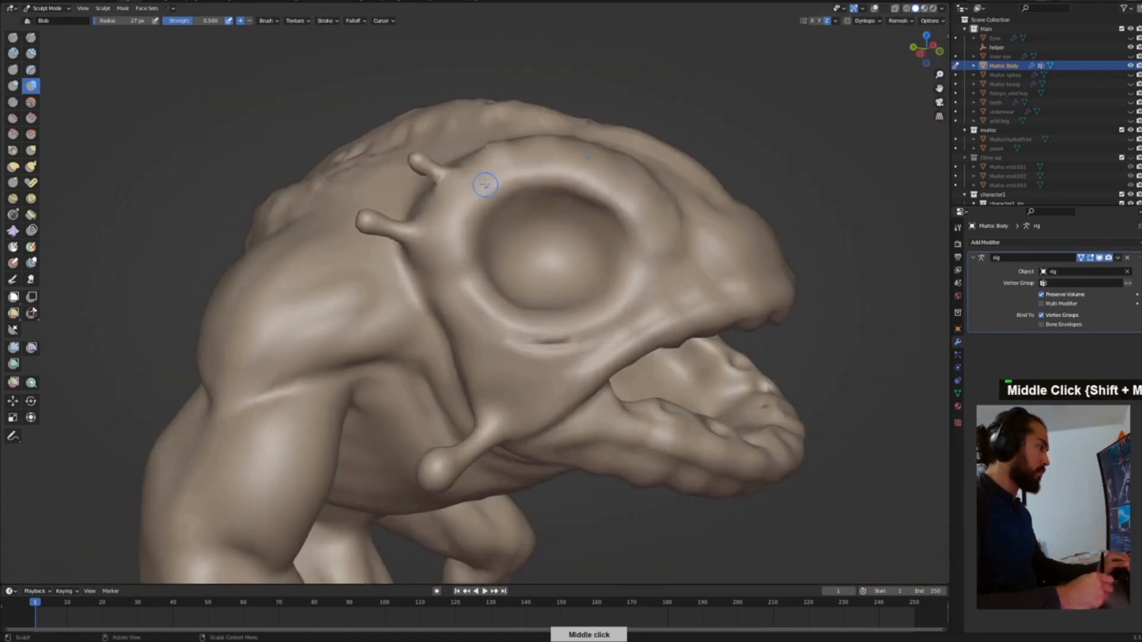
shift+middle_drag(538, 344, 427, 314)
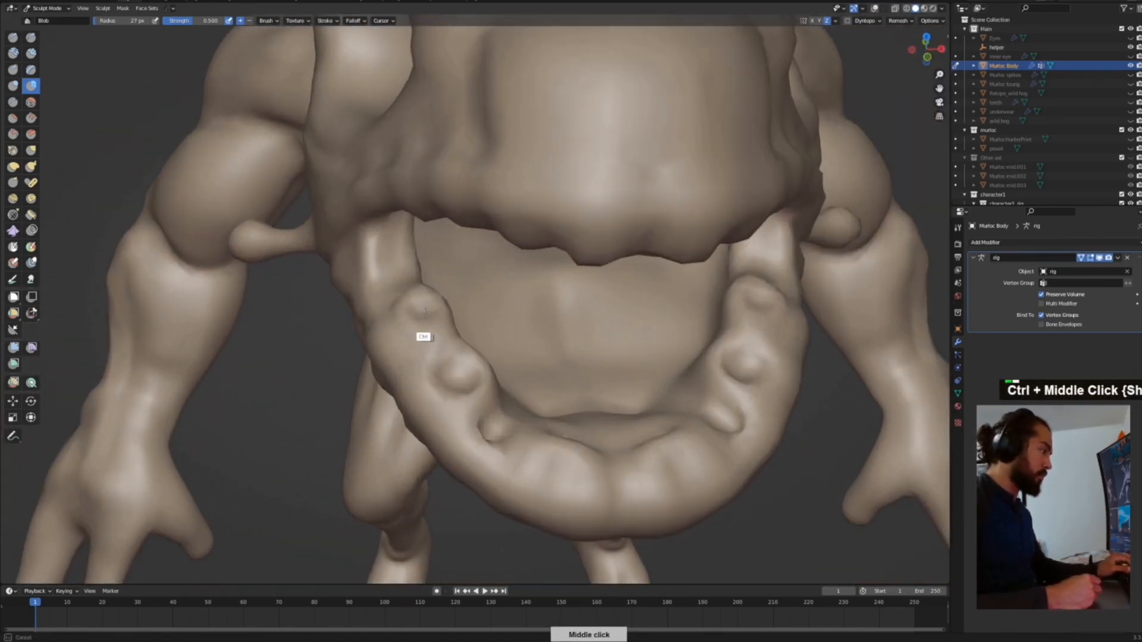
mouse_move(427, 381)
ctrl+middle_down()
mouse_move(459, 357)
mouse_move(452, 385)
mouse_move(470, 357)
mouse_move(446, 308)
mouse_move(497, 327)
mouse_move(448, 410)
ctrl+middle_up()
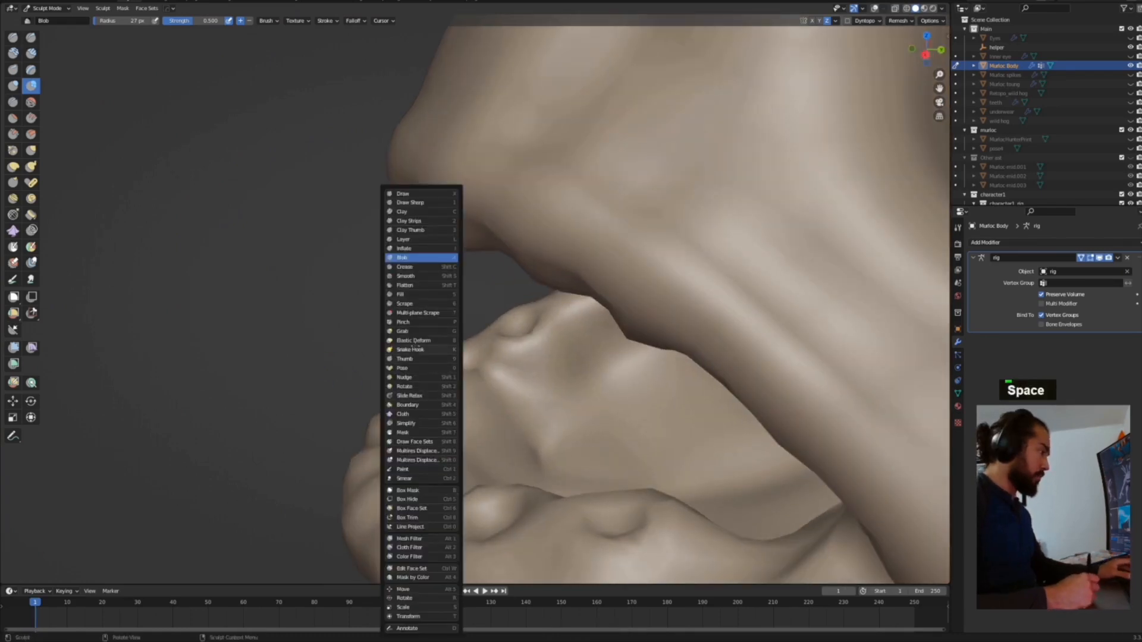
Step: Adjust the murloc's forms with the Elastic Deform brush and the Snake Hook brush at a 43 px radius
mouse_move(445, 400)
middle_down()
mouse_move(403, 490)
mouse_move(479, 342)
mouse_move(614, 406)
mouse_move(612, 333)
mouse_move(467, 352)
mouse_move(514, 206)
mouse_move(559, 238)
mouse_move(595, 245)
mouse_move(569, 207)
middle_up()
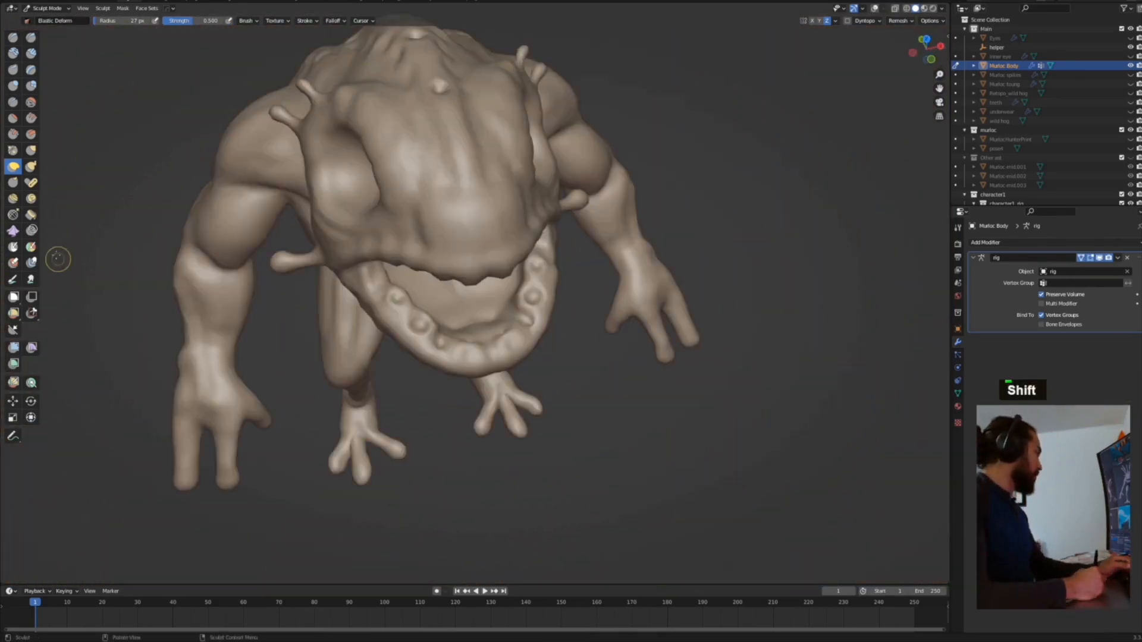
mouse_move(380, 101)
shift+middle_down()
mouse_move(380, 200)
mouse_move(434, 217)
mouse_move(277, 330)
shift+middle_up()
mouse_move(287, 290)
shift+middle_down()
mouse_move(339, 319)
mouse_move(367, 280)
mouse_move(346, 346)
mouse_move(440, 333)
mouse_move(461, 212)
shift+middle_up()
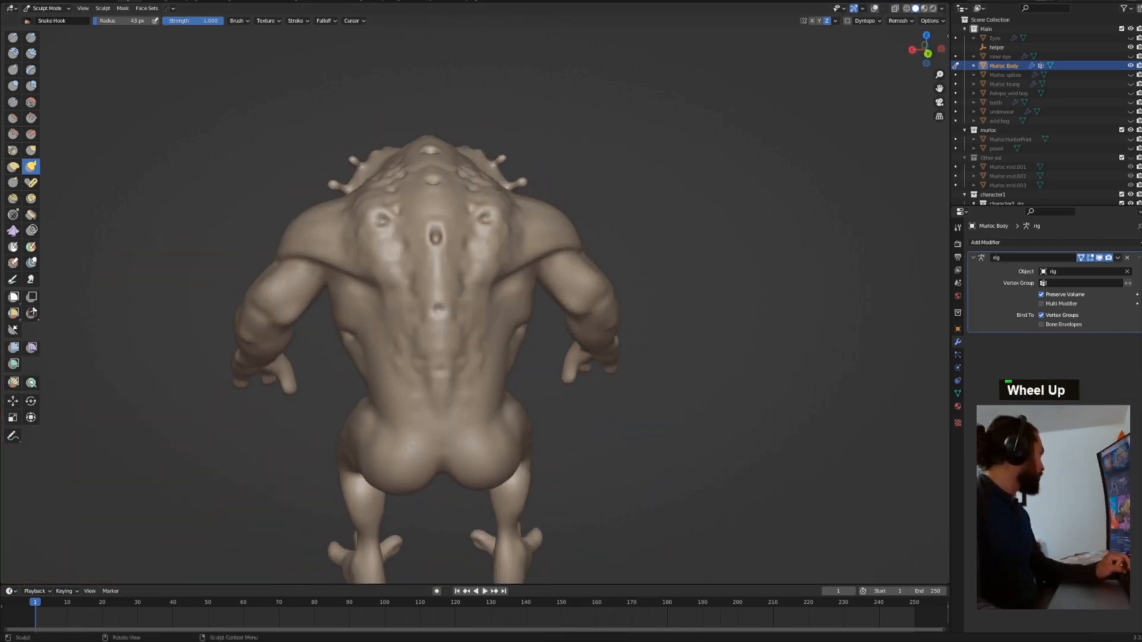
Step: Carve muscle definition into the buttocks and the backs of the legs with Draw Sharp at 43 px
mouse_move(502, 449)
shift+middle_down()
mouse_move(428, 306)
mouse_move(421, 408)
mouse_move(431, 325)
shift+middle_up()
key(1)
mouse_move(422, 232)
middle_down()
mouse_move(421, 302)
mouse_move(399, 283)
middle_up()
mouse_move(376, 352)
middle_down()
mouse_move(344, 316)
mouse_move(377, 291)
mouse_move(354, 298)
mouse_move(365, 294)
middle_up()
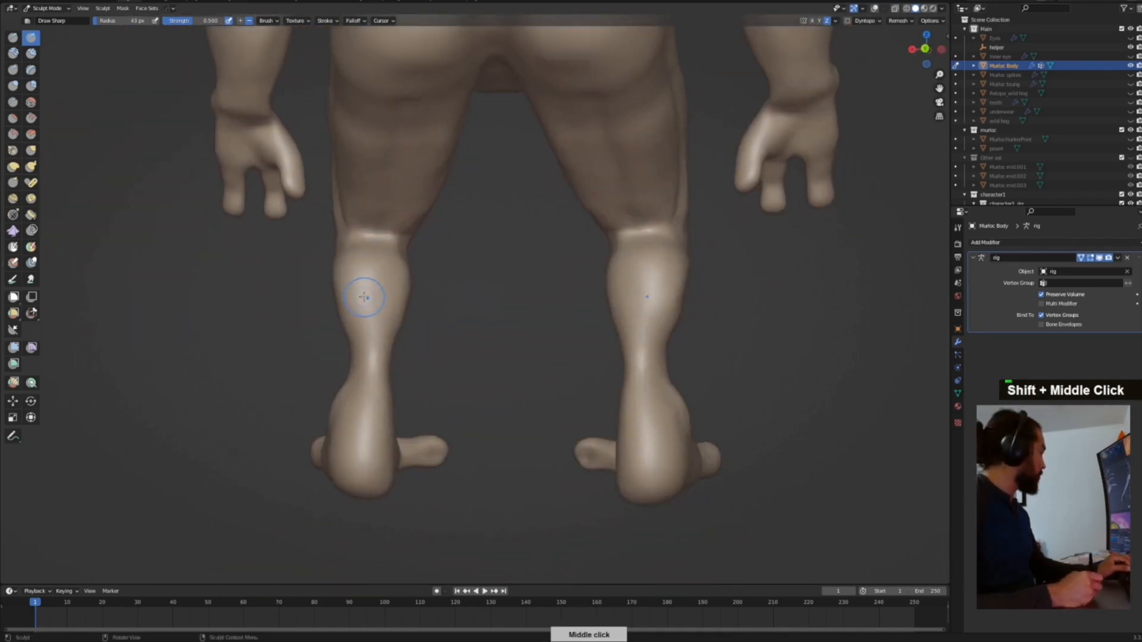
mouse_move(381, 364)
shift+middle_down()
mouse_move(309, 387)
mouse_move(296, 357)
mouse_move(278, 393)
mouse_move(298, 403)
mouse_move(280, 356)
mouse_move(329, 304)
mouse_move(319, 413)
mouse_move(401, 270)
mouse_move(395, 216)
shift+middle_up()
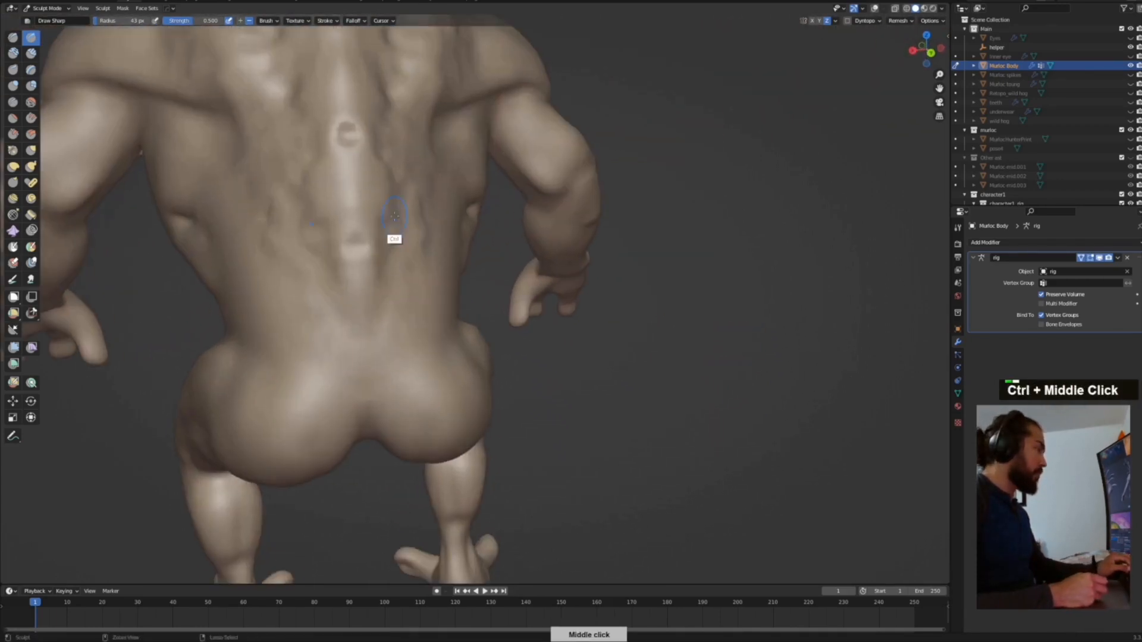
Step: Carve muscle creases into the murloc's back beside the spine with Draw Sharp at 43 px
mouse_move(382, 319)
shift+middle_down()
mouse_move(395, 276)
mouse_move(483, 223)
shift+middle_up()
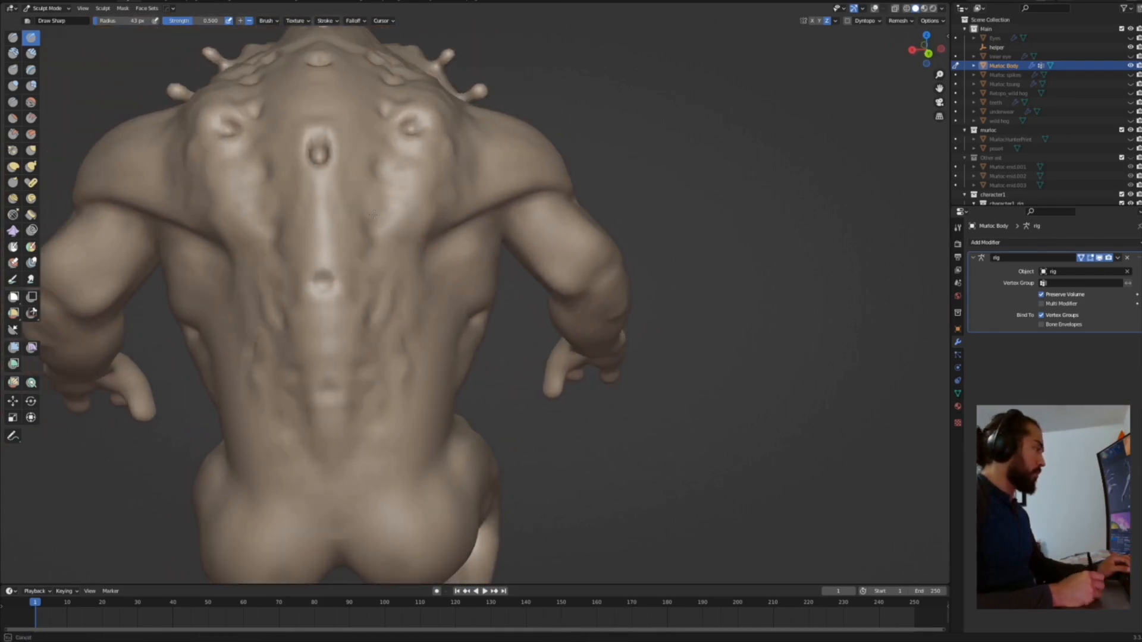
ctrl+middle_drag(364, 408, 357, 440)
mouse_move(357, 440)
middle_down()
mouse_move(404, 345)
mouse_move(495, 301)
mouse_move(428, 326)
mouse_move(345, 327)
mouse_move(338, 346)
middle_up()
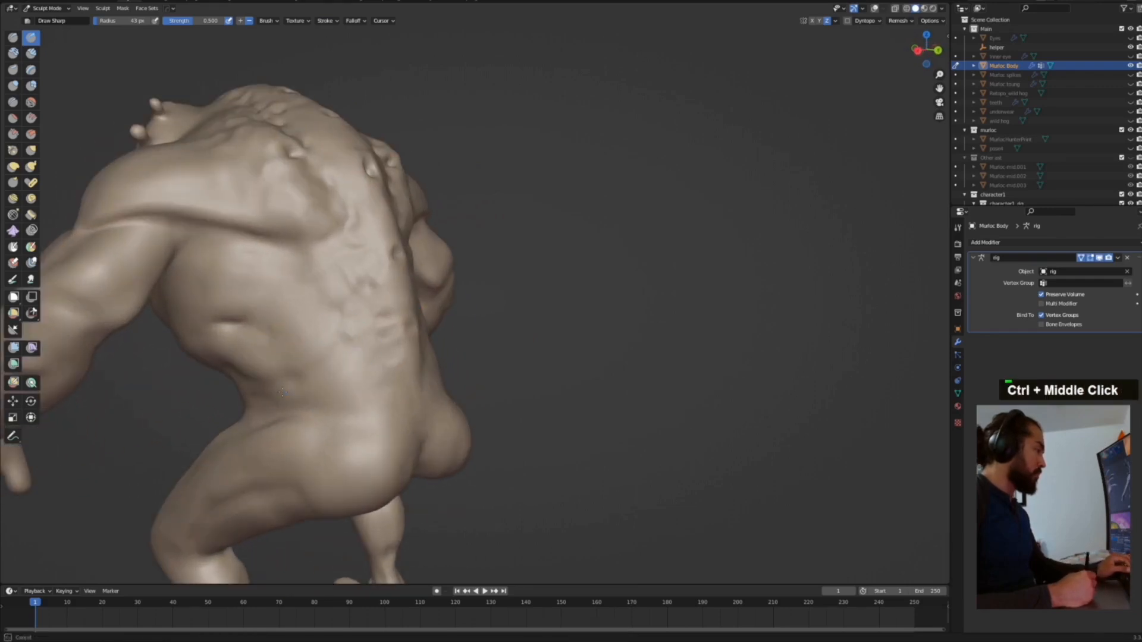
mouse_move(286, 378)
middle_down()
mouse_move(334, 324)
mouse_move(244, 357)
mouse_move(351, 318)
mouse_move(318, 357)
mouse_move(331, 265)
middle_up()
mouse_move(331, 264)
middle_down()
mouse_move(419, 235)
mouse_move(411, 256)
mouse_move(476, 270)
mouse_move(357, 306)
middle_up()
mouse_move(357, 306)
ctrl+middle_down()
mouse_move(327, 386)
mouse_move(413, 334)
ctrl+middle_up()
shift+middle_drag(413, 333, 438, 344)
ctrl+middle_drag(383, 428, 363, 345)
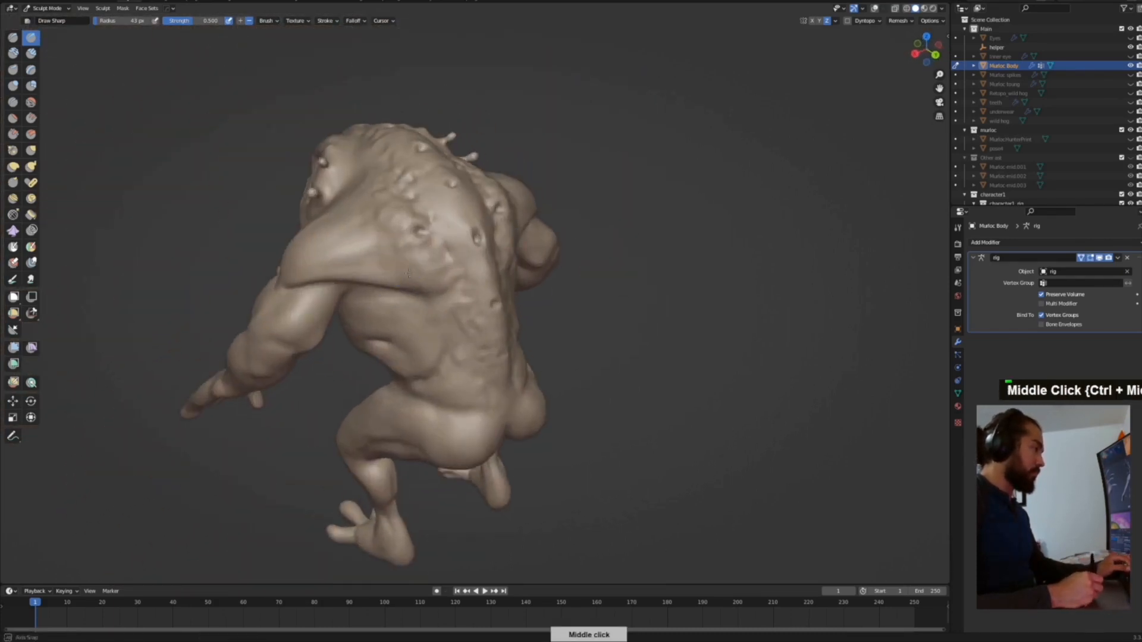
mouse_move(325, 377)
middle_down()
mouse_move(408, 309)
mouse_move(369, 338)
mouse_move(411, 288)
middle_up()
shift+middle_drag(326, 341, 524, 293)
middle_drag(369, 287, 385, 337)
Step: Build up the murloc's lower abdominal muscles with the Clay Strips brush at a 150 px radius
key(shift+space)
key(2)
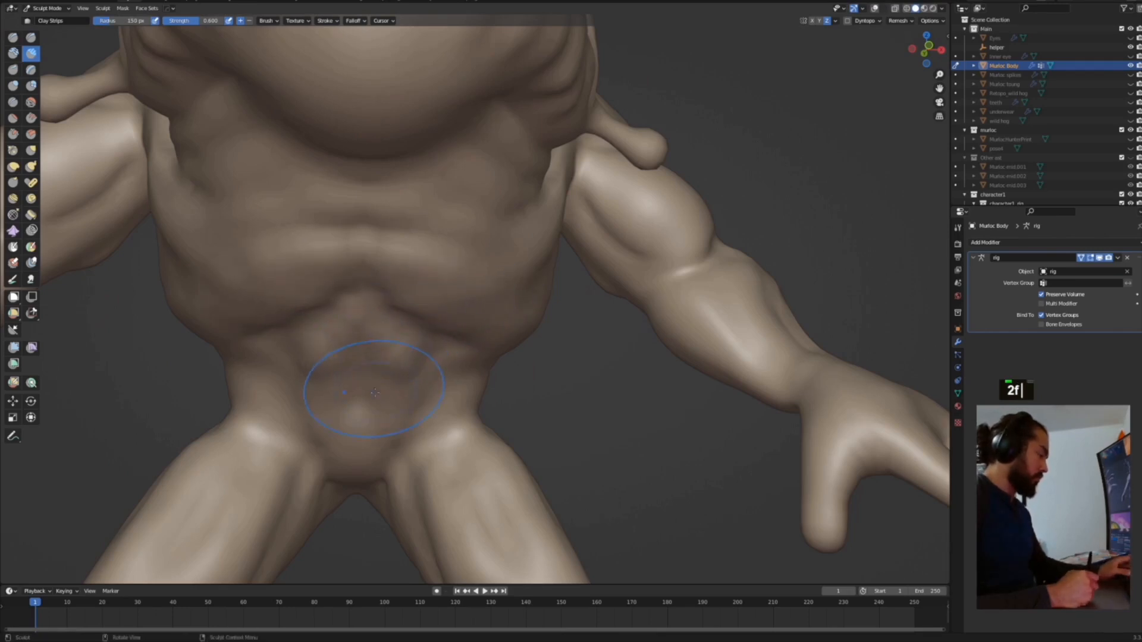
mouse_move(324, 426)
shift+middle_down()
mouse_move(334, 436)
mouse_move(406, 377)
shift+middle_up()
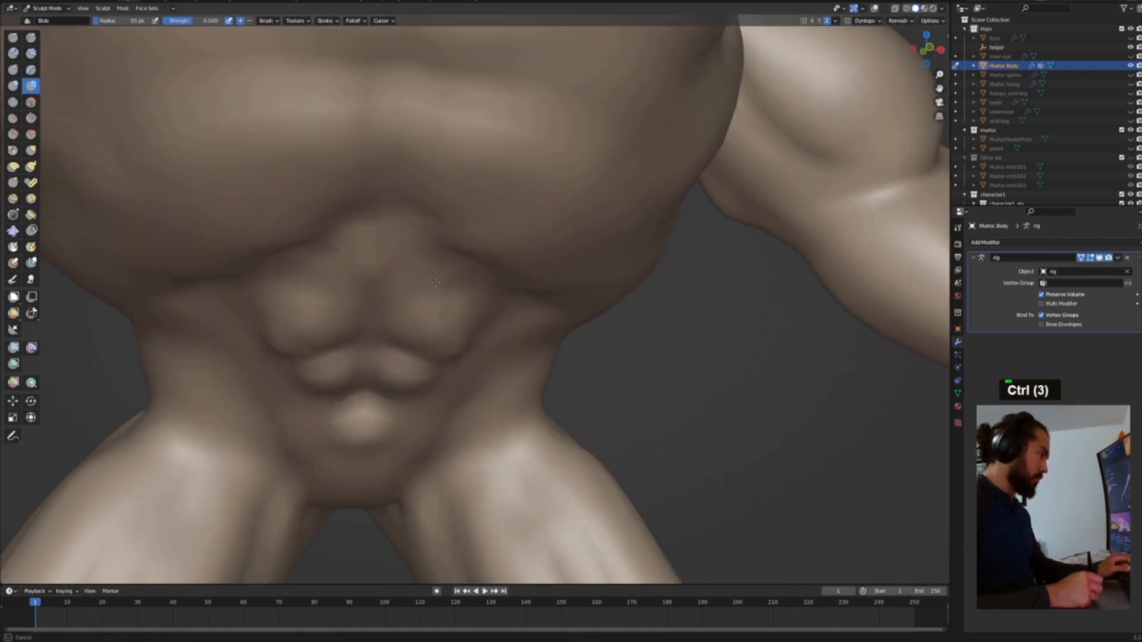
Step: Refine the abdomen and torso forms with additive and subtractive Blob strokes at 55 px
mouse_move(383, 228)
middle_down()
mouse_move(379, 212)
mouse_move(380, 238)
mouse_move(420, 275)
mouse_move(408, 199)
mouse_move(519, 242)
mouse_move(482, 250)
middle_up()
middle_drag(328, 207, 456, 305)
mouse_move(556, 270)
middle_down()
mouse_move(592, 247)
mouse_move(497, 188)
mouse_move(562, 177)
middle_up()
ctrl+drag(513, 197, 580, 196)
middle_drag(580, 197, 668, 280)
ctrl+drag(532, 130, 653, 241)
mouse_move(653, 241)
middle_down()
mouse_move(560, 175)
mouse_move(489, 357)
middle_up()
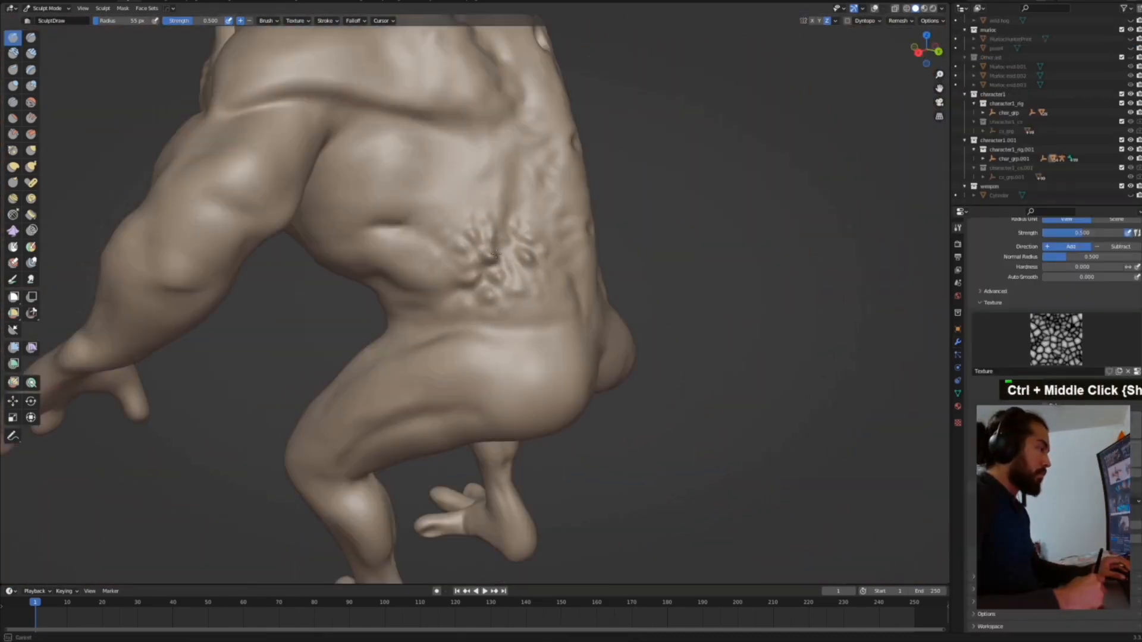
Step: Undo the first textured stroke and stamp a pebbled skin texture over the lower back with a larger Draw brush
middle_drag(494, 255, 546, 277)
key(ctrl+z)
mouse_move(467, 90)
shift+middle_down()
mouse_move(441, 262)
mouse_move(426, 253)
shift+middle_up()
mouse_move(404, 244)
ctrl+middle_down()
mouse_move(383, 301)
mouse_move(476, 295)
ctrl+middle_up()
ctrl+middle_drag(476, 295, 466, 171)
mouse_move(482, 212)
shift+middle_down()
mouse_move(408, 173)
mouse_move(555, 235)
mouse_move(401, 324)
mouse_move(581, 267)
mouse_move(484, 280)
mouse_move(435, 255)
mouse_move(458, 261)
mouse_move(448, 206)
shift+middle_up()
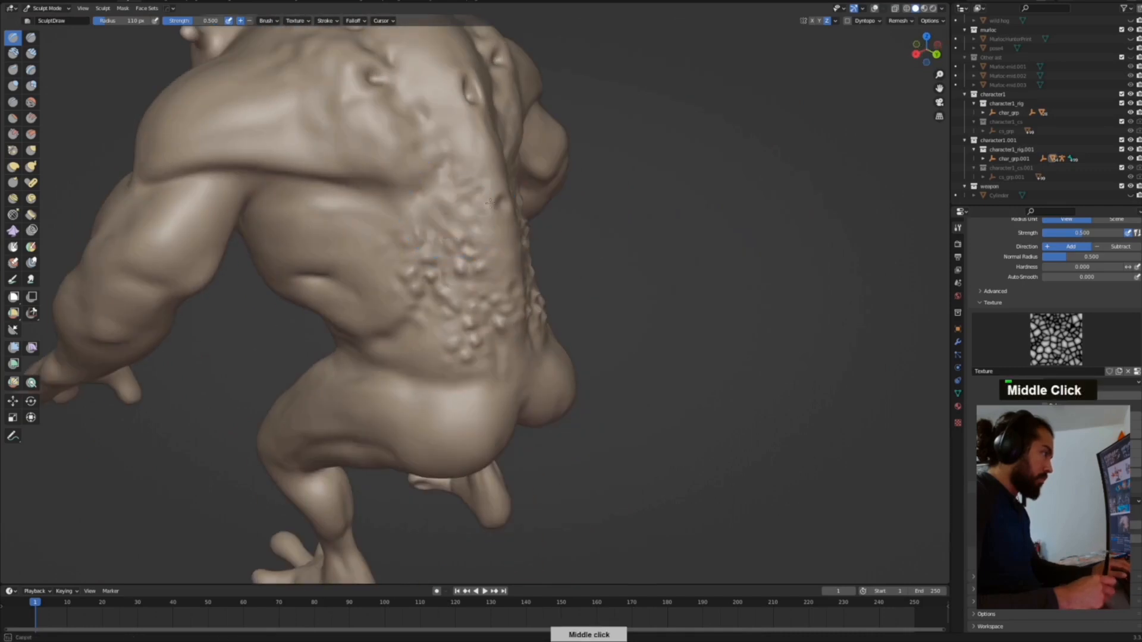
mouse_move(500, 173)
middle_down()
mouse_move(439, 158)
mouse_move(447, 297)
middle_up()
Step: Stamp the pebbled skin texture over the shoulders and the upper back with the Draw brush
middle_drag(250, 238, 381, 235)
mouse_move(500, 214)
middle_down()
mouse_move(380, 226)
mouse_move(387, 262)
middle_up()
shift+middle_drag(398, 149, 453, 253)
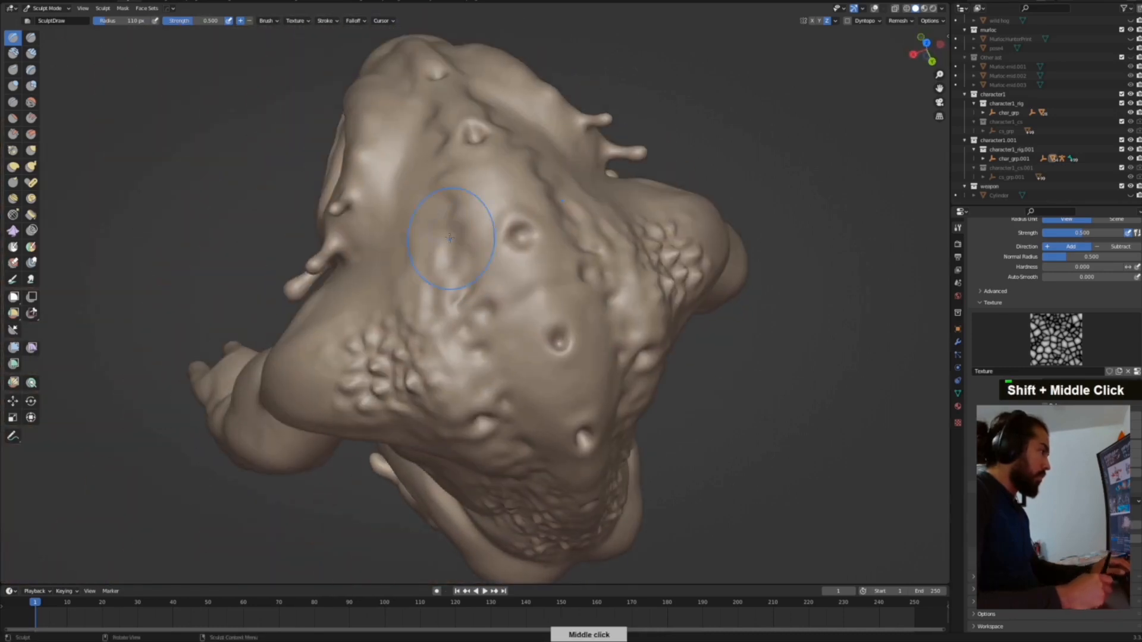
ctrl+drag(423, 207, 436, 209)
middle_drag(435, 209, 571, 128)
mouse_move(643, 197)
middle_down()
mouse_move(515, 199)
mouse_move(461, 381)
middle_up()
mouse_move(461, 380)
shift+middle_down()
mouse_move(443, 179)
mouse_move(612, 229)
mouse_move(722, 287)
shift+middle_up()
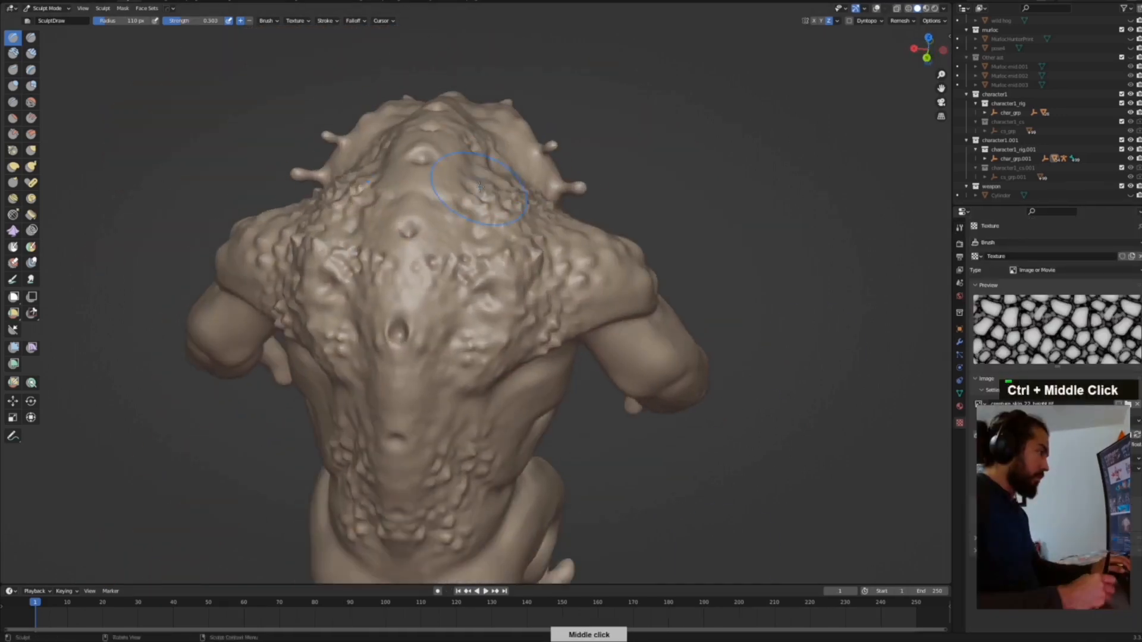
Step: Extend the pebbled skin texture around the head, shoulders and torso with the Draw brush at 0.303 strength
middle_drag(476, 186, 332, 196)
mouse_move(332, 196)
ctrl+middle_down()
mouse_move(331, 310)
mouse_move(357, 238)
ctrl+middle_up()
mouse_move(357, 238)
middle_down()
mouse_move(490, 303)
mouse_move(476, 196)
middle_up()
mouse_move(476, 196)
ctrl+middle_down()
mouse_move(476, 304)
mouse_move(466, 262)
mouse_move(494, 256)
ctrl+middle_up()
shift+middle_drag(493, 333, 538, 292)
mouse_move(500, 357)
middle_down()
mouse_move(451, 322)
mouse_move(518, 328)
mouse_move(446, 326)
mouse_move(478, 300)
middle_up()
mouse_move(523, 344)
middle_down()
mouse_move(554, 341)
mouse_move(519, 287)
middle_up()
middle_drag(586, 302, 456, 298)
ctrl+middle_drag(693, 146, 684, 256)
mouse_move(476, 250)
shift+middle_down()
mouse_move(477, 309)
mouse_move(559, 238)
mouse_move(569, 296)
mouse_move(535, 309)
shift+middle_up()
mouse_move(598, 233)
ctrl+middle_down()
mouse_move(558, 237)
mouse_move(500, 365)
mouse_move(628, 383)
mouse_move(523, 369)
ctrl+middle_up()
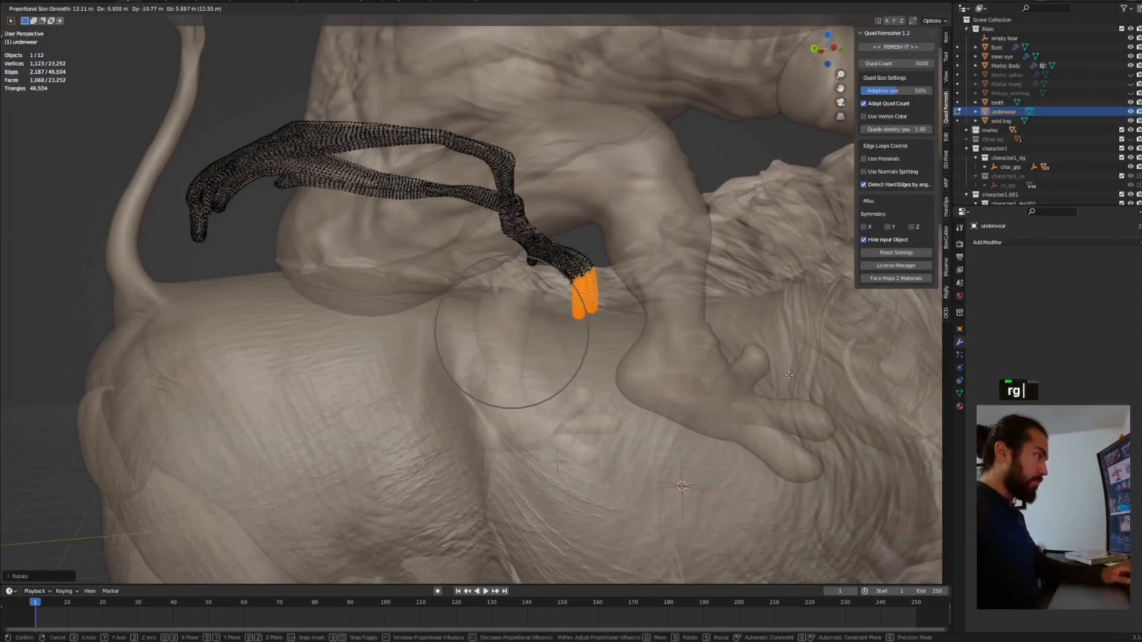
Step: Rotate and move the front part of the underwear into place between the murloc and the hog with proportional editing
middle_drag(724, 399, 689, 355)
click(716, 405)
key(alt+z)
scroll(624, 339, down, 5)
middle_drag(476, 344, 569, 334)
shift+middle_drag(569, 334, 404, 343)
shift+middle_drag(595, 238, 677, 368)
scroll(531, 272, up, 6)
scroll(520, 310, down, 3)
key(g)
click(565, 357)
click(717, 317)
Step: Reshape the underwear's front panel around the murloc's groin by moving vertices with proportional editing
middle_drag(717, 317, 500, 321)
scroll(666, 333, up, 3)
click(615, 357)
scroll(500, 321, up, 3)
drag(503, 277, 532, 309)
middle_drag(503, 312, 447, 348)
click(527, 329)
Step: Select the waistband vertices at the hip through the mesh and move them with smooth proportional editing
key(alt+z)
drag(563, 255, 570, 277)
key(alt+z)
middle_drag(570, 277, 637, 272)
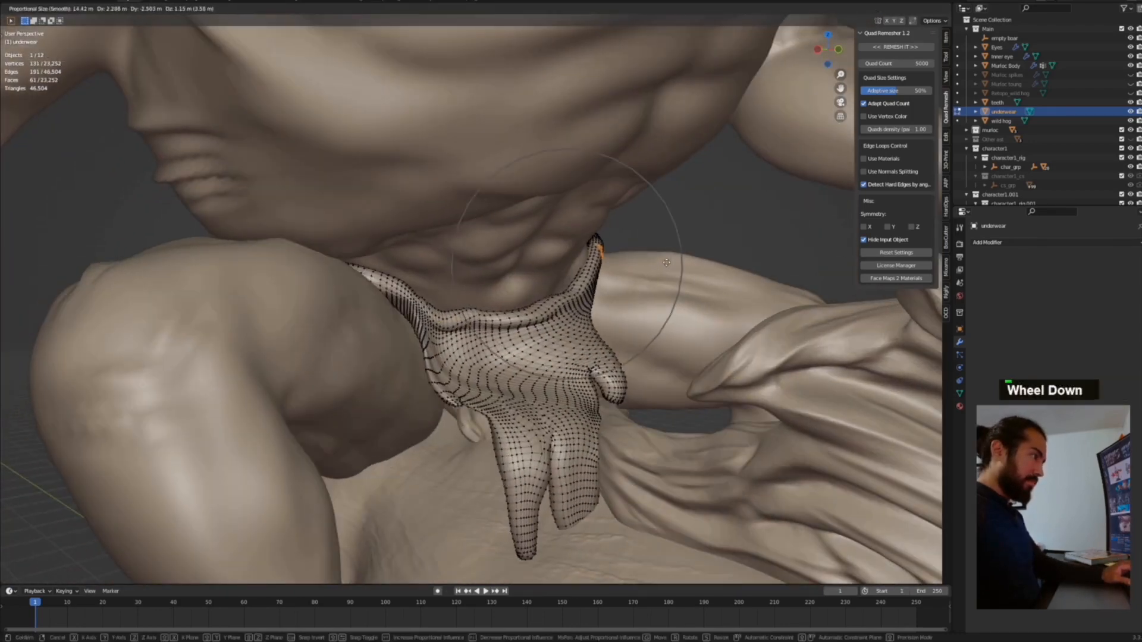
click(667, 265)
Step: Select small patches on the front and side of the underwear and adjust their fit with proportional moves
middle_drag(667, 264, 494, 307)
scroll(657, 330, up, 3)
drag(485, 299, 510, 319)
middle_drag(510, 319, 524, 300)
drag(514, 298, 526, 305)
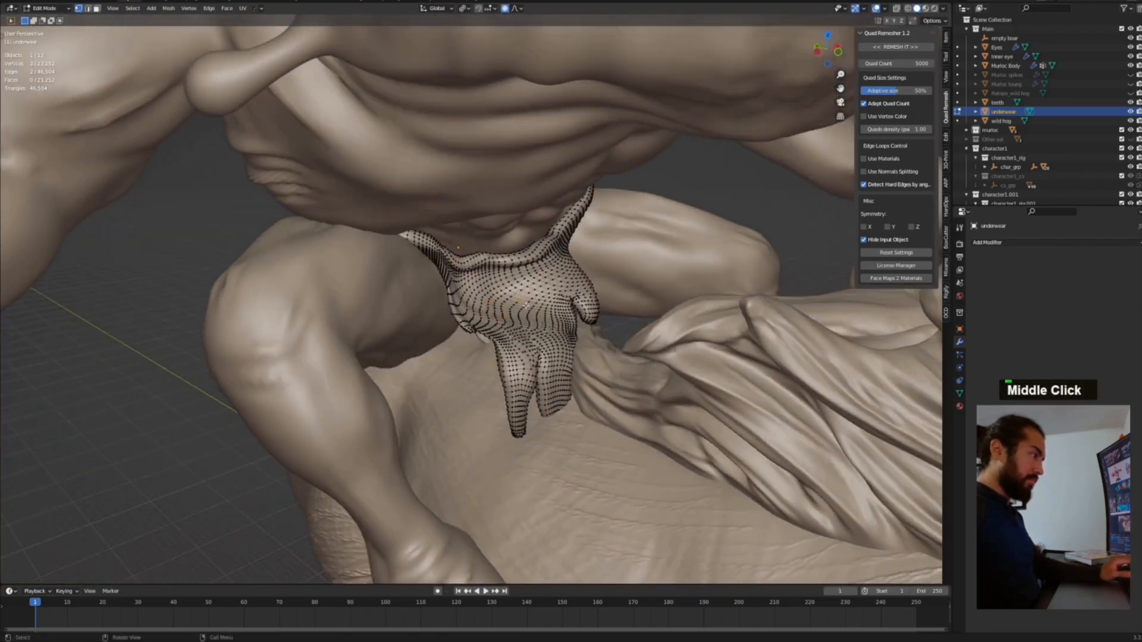
middle_drag(526, 304, 504, 321)
click(580, 299)
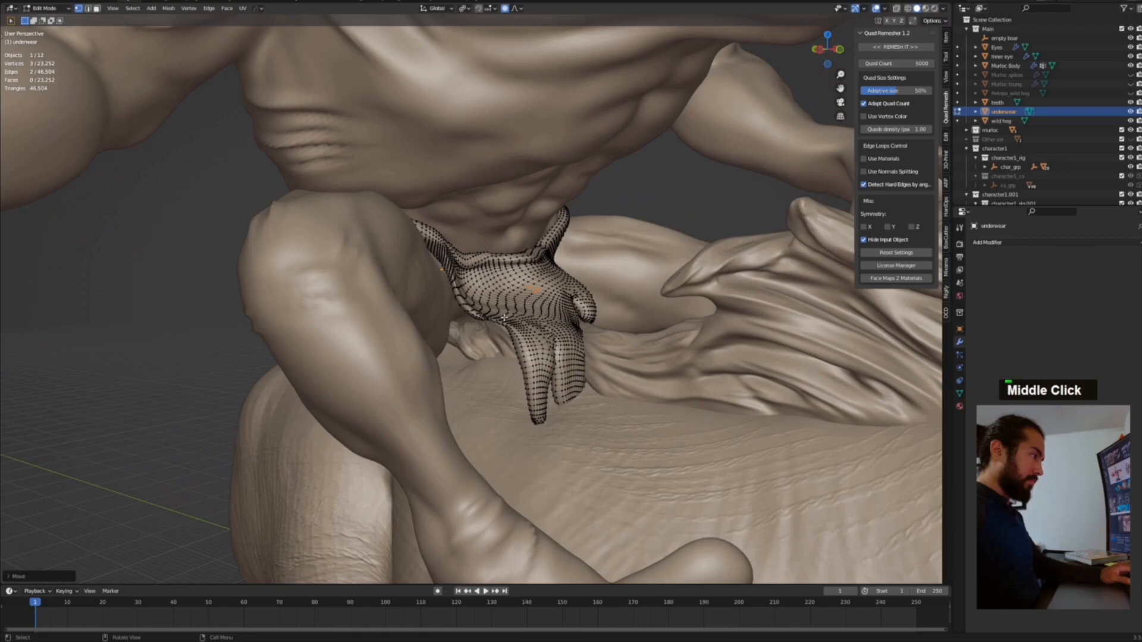
scroll(517, 443, down, 8)
middle_drag(511, 416, 498, 367)
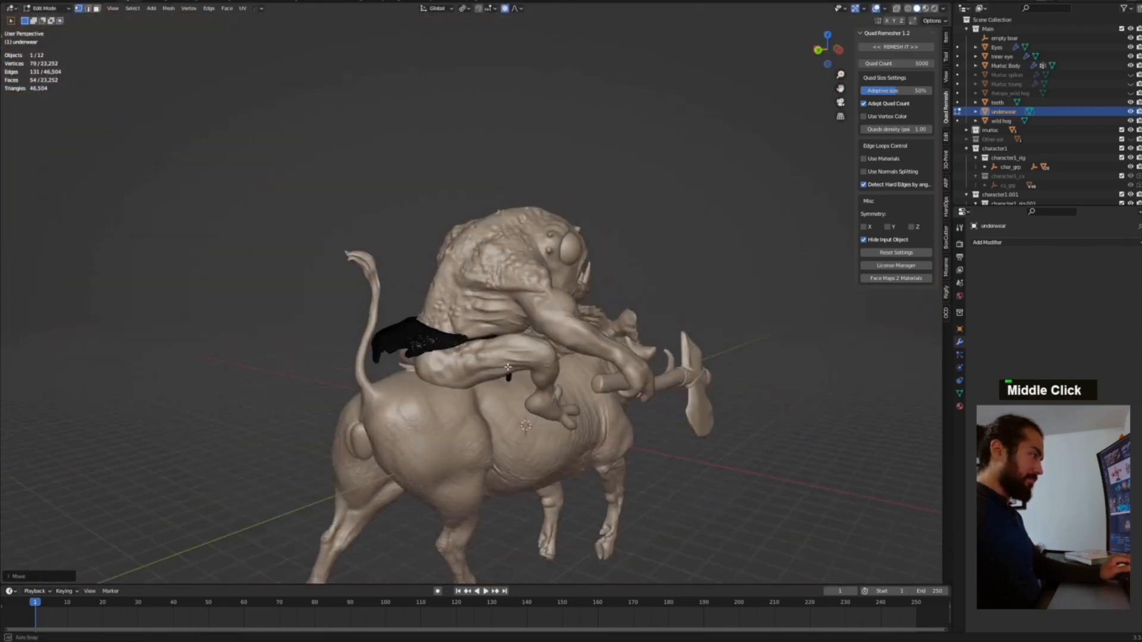
scroll(384, 369, up, 4)
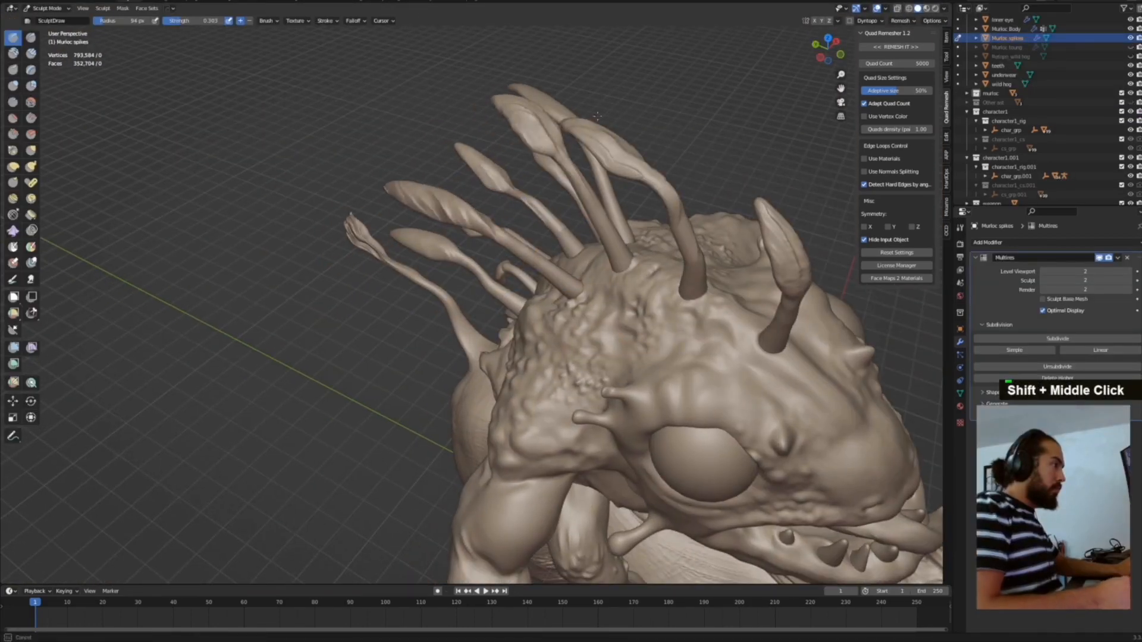
Step: Switch from the spikes to the underwear, add a Multires modifier with one subdivision level and return to sculpting it
middle_drag(575, 109, 463, 192)
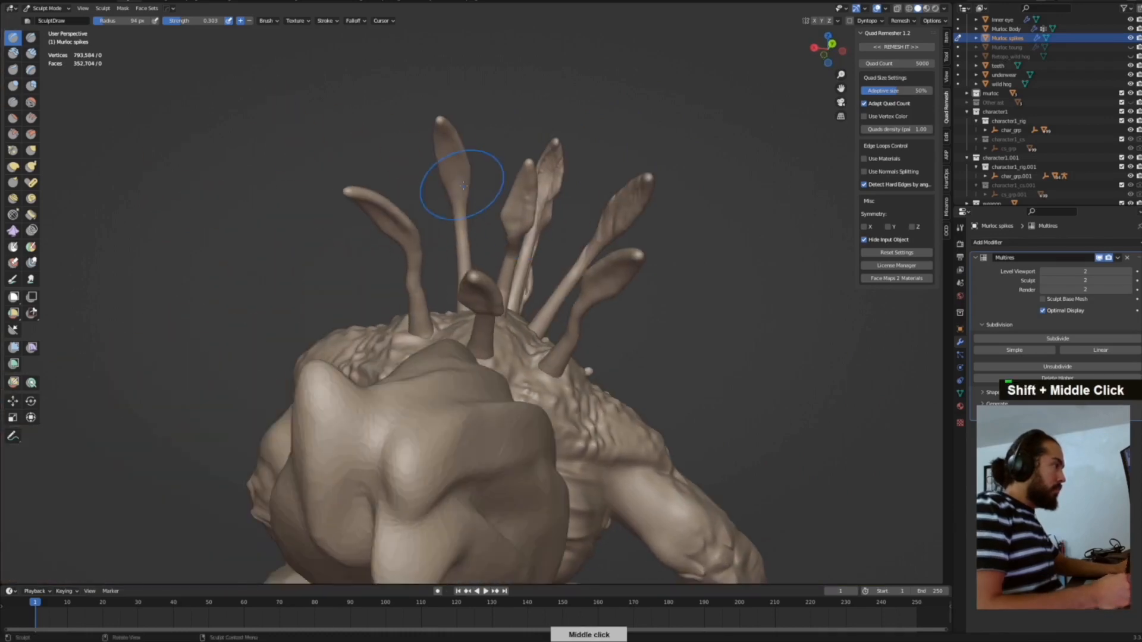
middle_drag(641, 213, 474, 371)
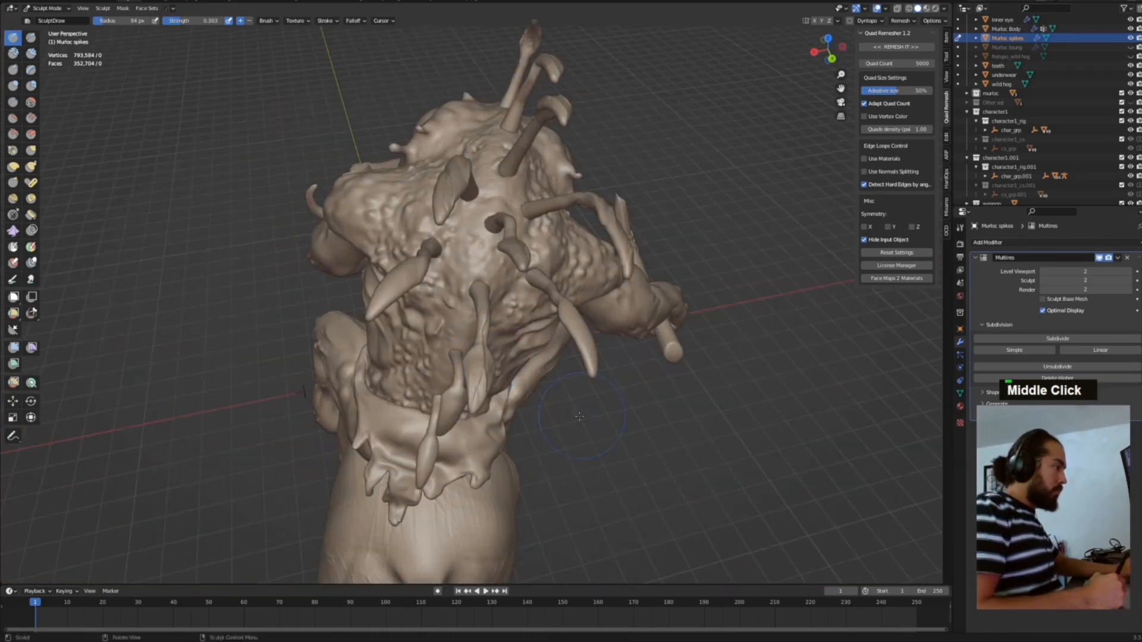
shift+middle_drag(591, 414, 479, 275)
mouse_move(596, 309)
middle_down()
mouse_move(580, 238)
mouse_move(511, 147)
mouse_move(526, 326)
mouse_move(571, 280)
mouse_move(554, 256)
mouse_move(589, 279)
middle_up()
mouse_move(505, 458)
shift+middle_down()
mouse_move(565, 331)
mouse_move(580, 363)
shift+middle_up()
key(alt+q)
ctrl+middle_drag(571, 357, 546, 304)
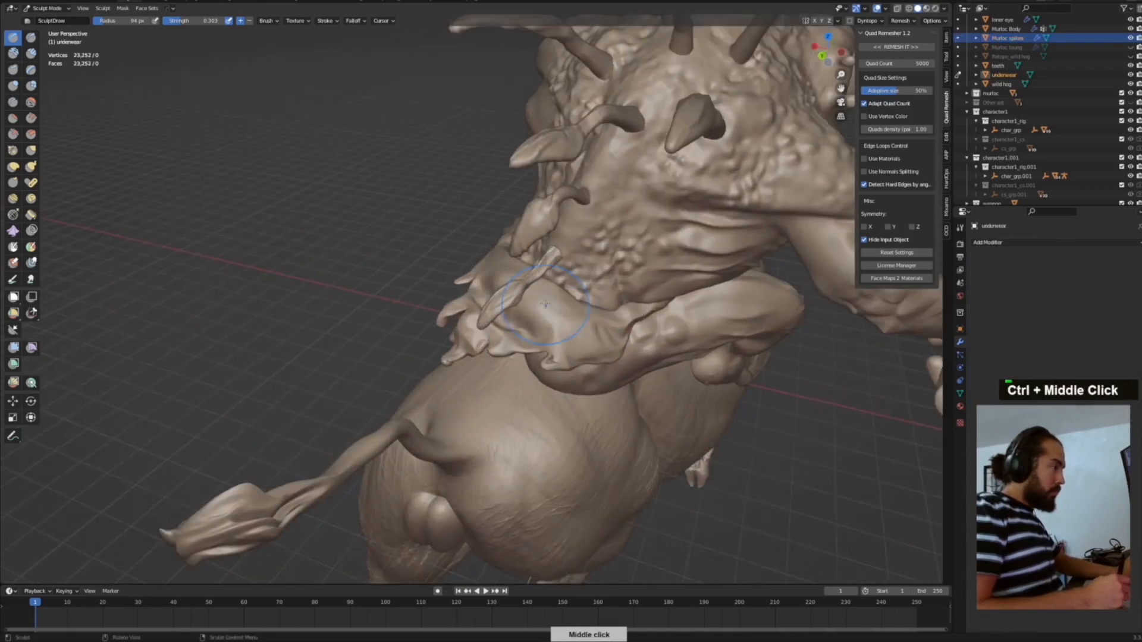
key(Tab)
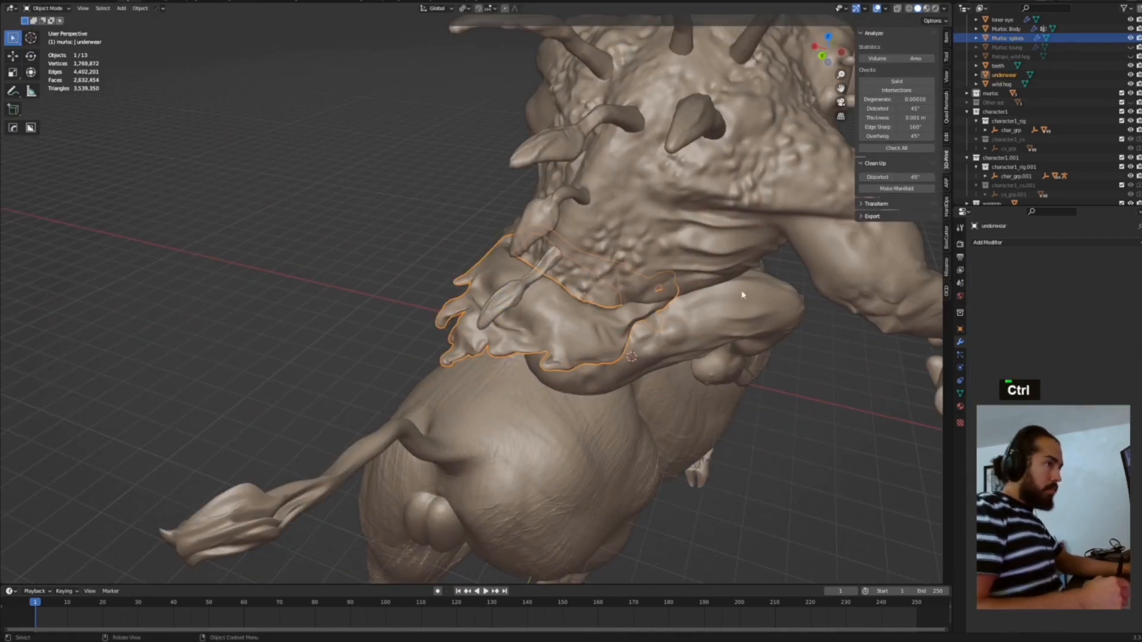
click(987, 242)
click(957, 370)
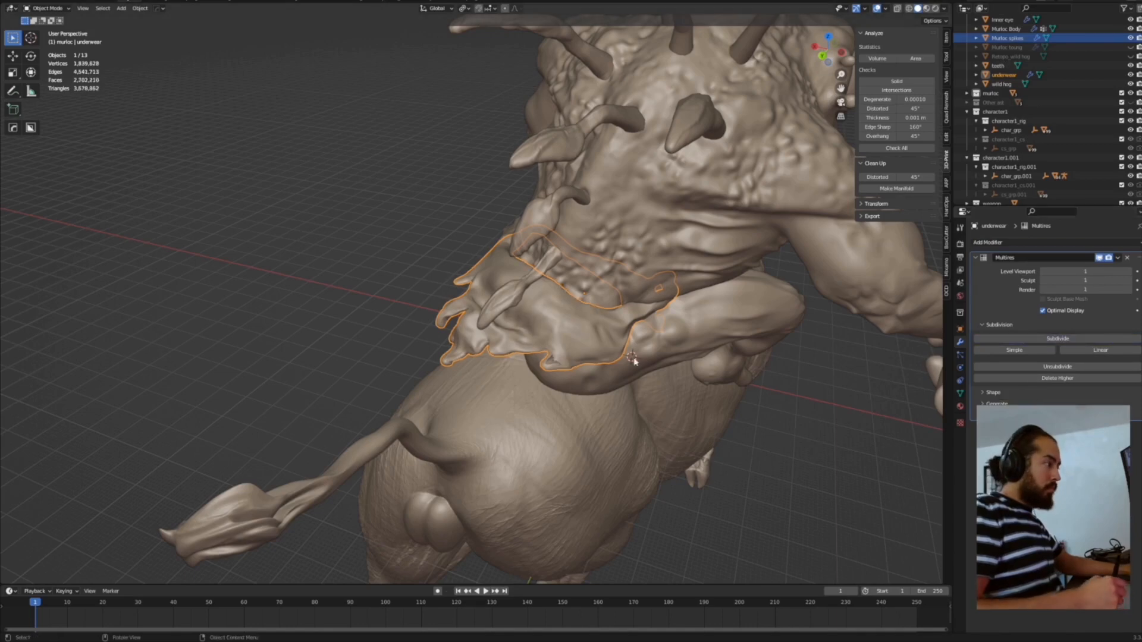
key(Tab)
Step: Try to relax the mesh at the tip of the underwear's front flap with the Slide Relax brush
middle_drag(628, 404, 415, 320)
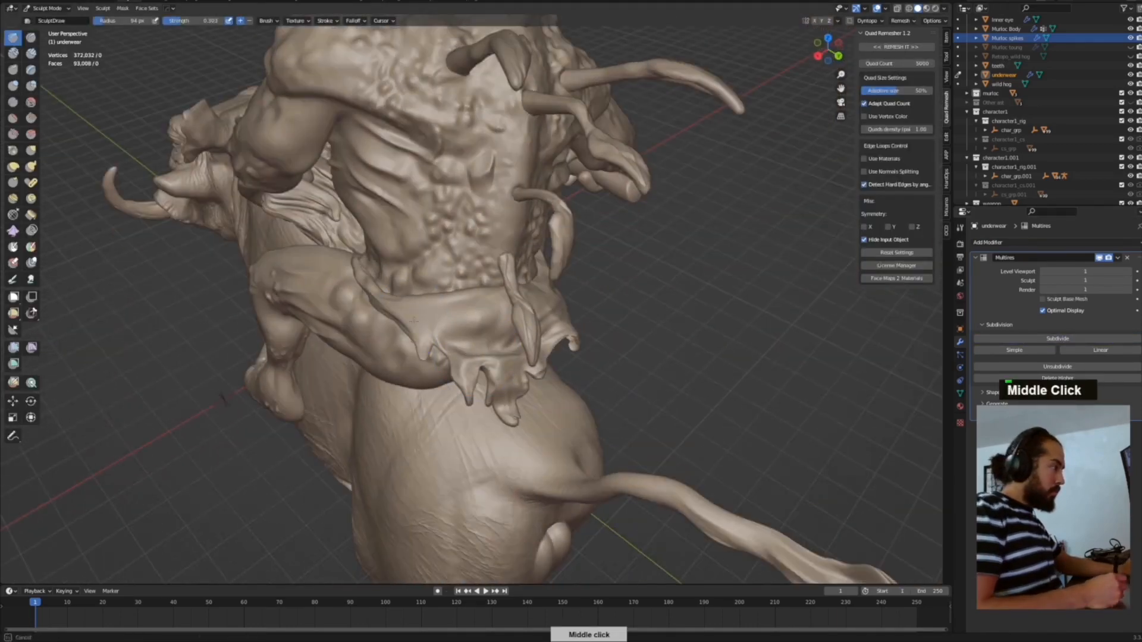
middle_drag(372, 453, 553, 375)
mouse_move(369, 417)
middle_down()
mouse_move(476, 434)
mouse_move(551, 419)
mouse_move(595, 433)
middle_up()
key(space)
click(554, 343)
shift+drag(596, 433, 600, 427)
mouse_move(612, 416)
middle_down()
mouse_move(591, 444)
mouse_move(608, 402)
middle_up()
key(ctrl+z)
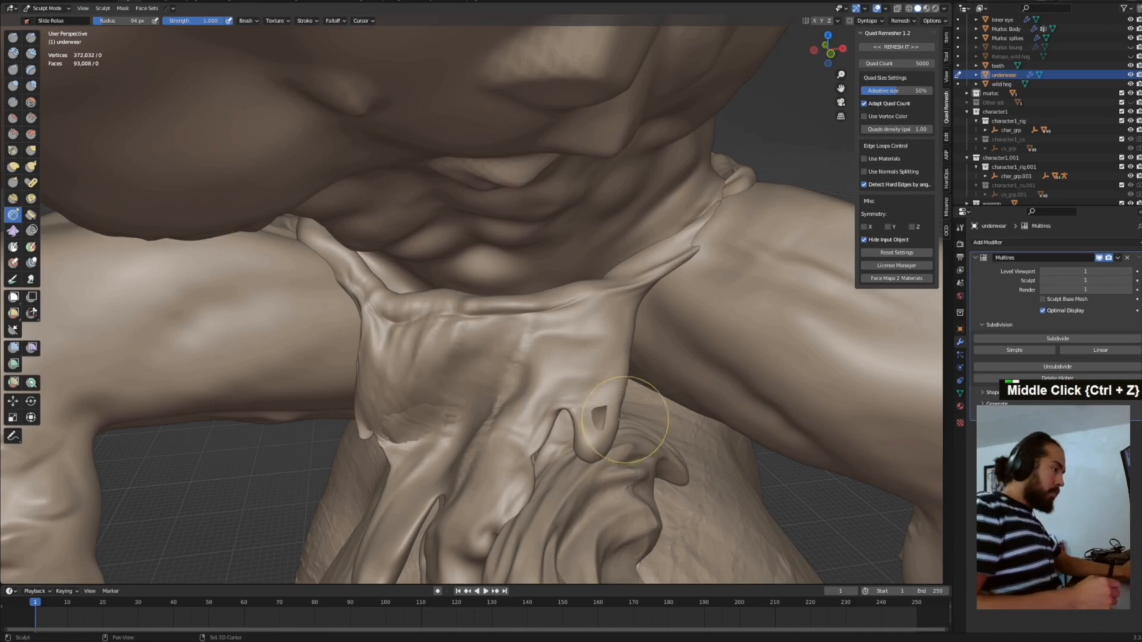
Step: Try to smooth the tip of the underwear's front flap, then undo the strokes
mouse_move(613, 420)
shift+middle_down()
mouse_move(599, 408)
mouse_move(607, 395)
shift+middle_up()
key(4)
shift+drag(607, 395, 599, 405)
key(ctrl+z)
key(ctrl+z)
Step: Switch sculpting to the murloc body and choose the Draw brush for the head and front
mouse_move(600, 405)
middle_down()
mouse_move(653, 290)
mouse_move(501, 308)
mouse_move(518, 373)
middle_up()
key(alt+q)
click(502, 307)
key(1)
key(space)
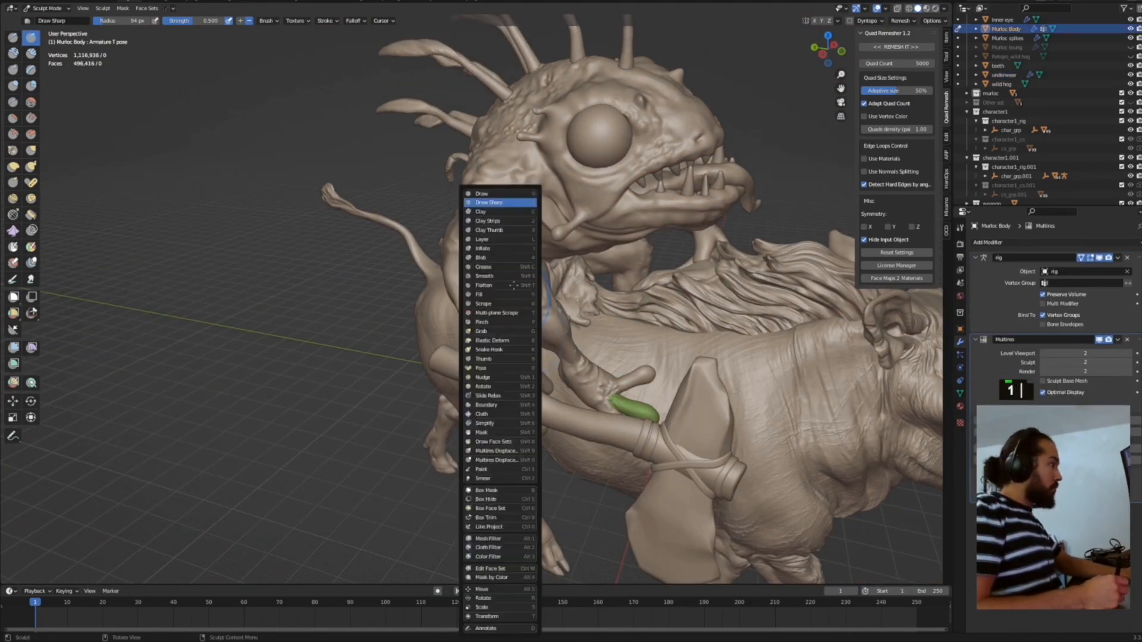
click(512, 193)
shift+middle_drag(513, 192, 422, 359)
middle_drag(410, 321, 555, 390)
Step: Switch to the tongue and add a Subdivision modifier with viewport level 1
key(alt+q)
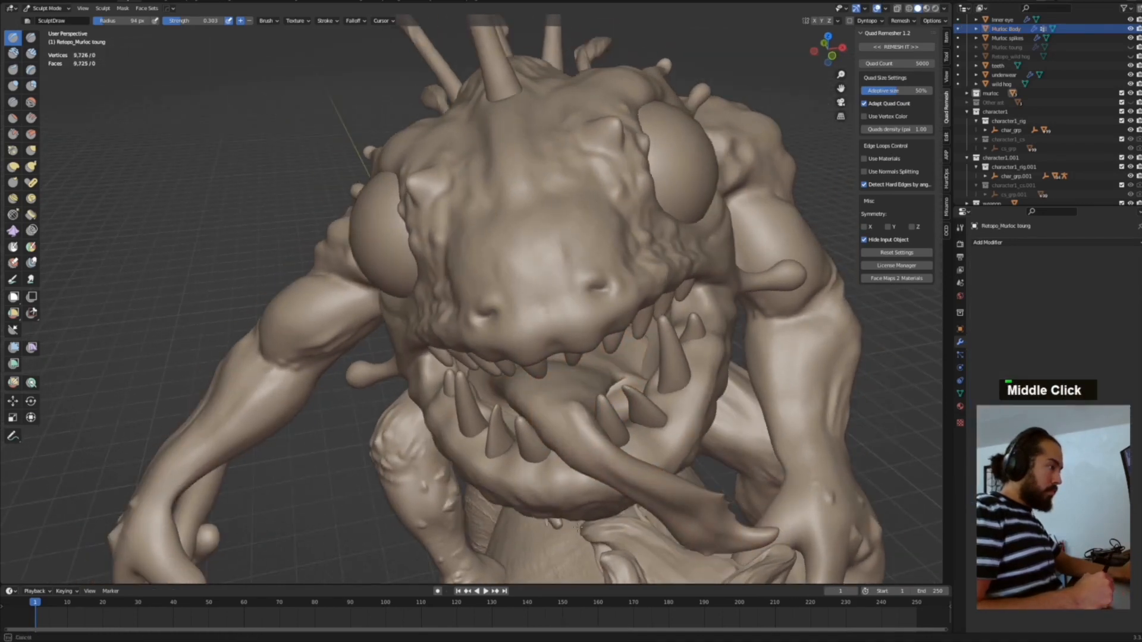
key(Tab)
key(ctrl+1)
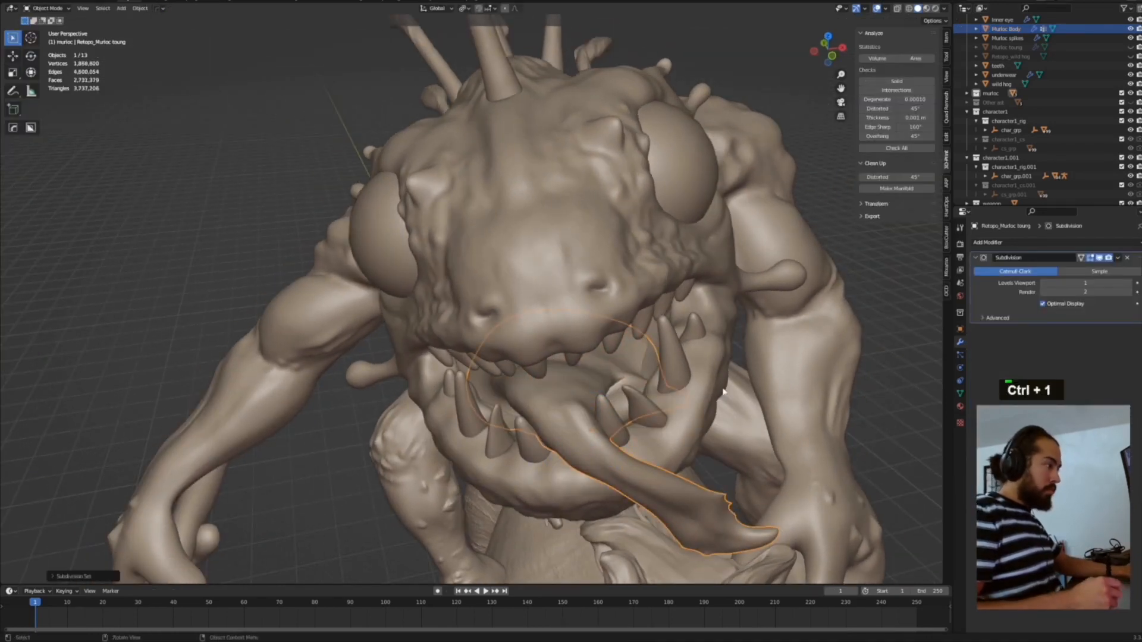
key(Tab)
Step: Smooth the upper bend of the tongue inside the lower jaw, undoing unwanted strokes
middle_drag(586, 443, 553, 410)
middle_drag(553, 410, 428, 297)
key(ctrl+z)
shift+drag(410, 291, 416, 275)
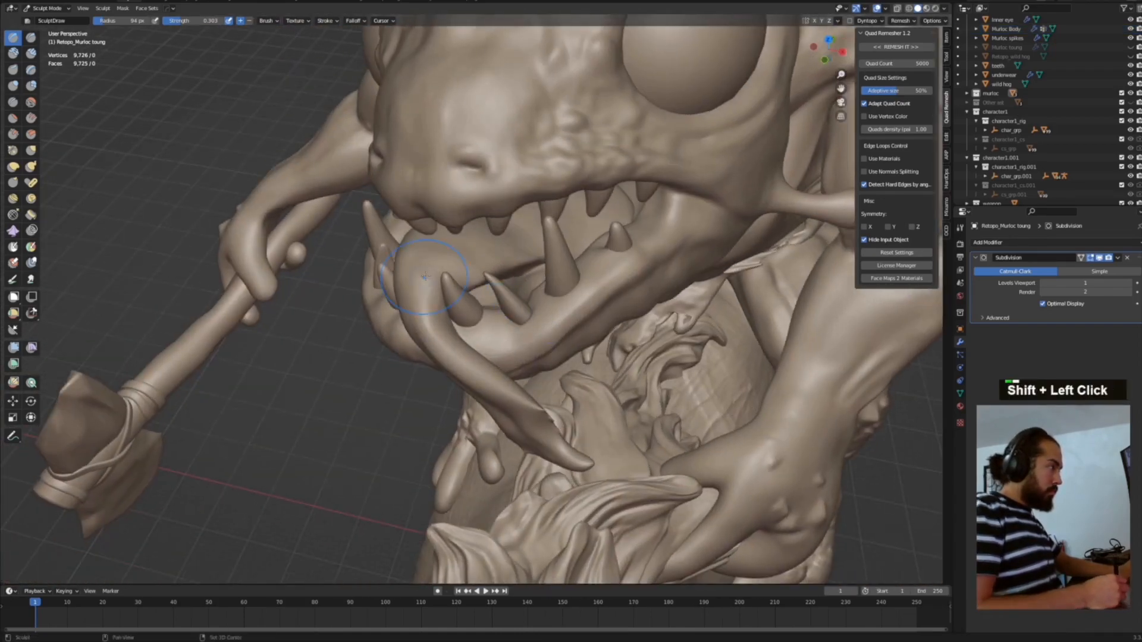
middle_drag(415, 276, 498, 263)
key(ctrl+z)
shift+drag(497, 262, 506, 266)
mouse_move(505, 265)
middle_down()
mouse_move(536, 263)
mouse_move(429, 287)
middle_up()
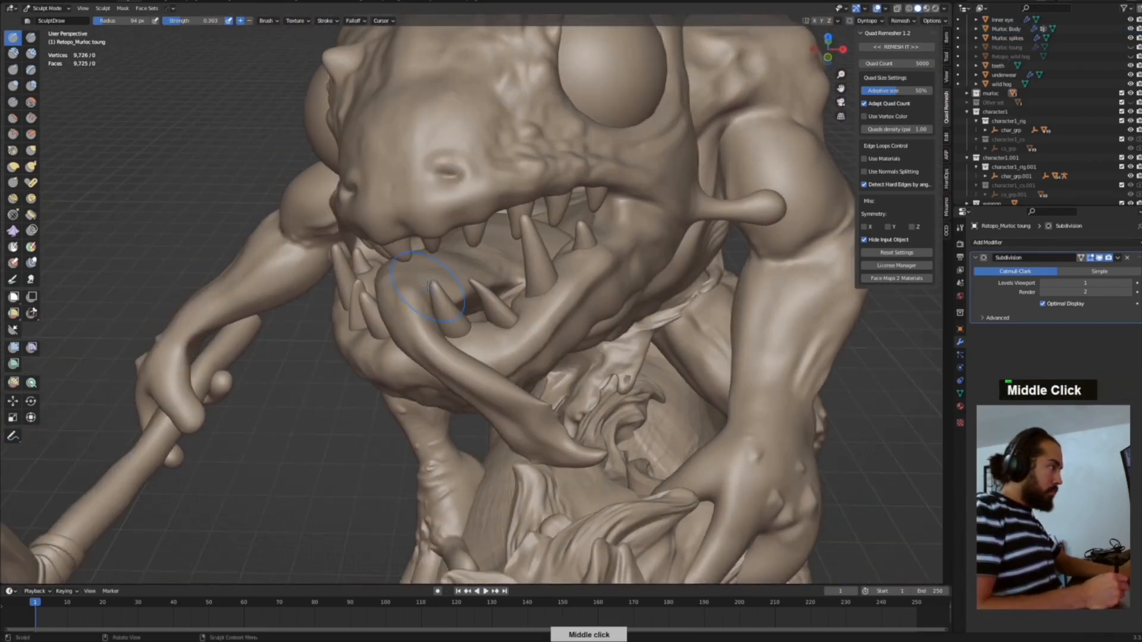
Step: Try to bend the tongue's hanging end with the Pose brush at 170 px
middle_drag(526, 290, 551, 241)
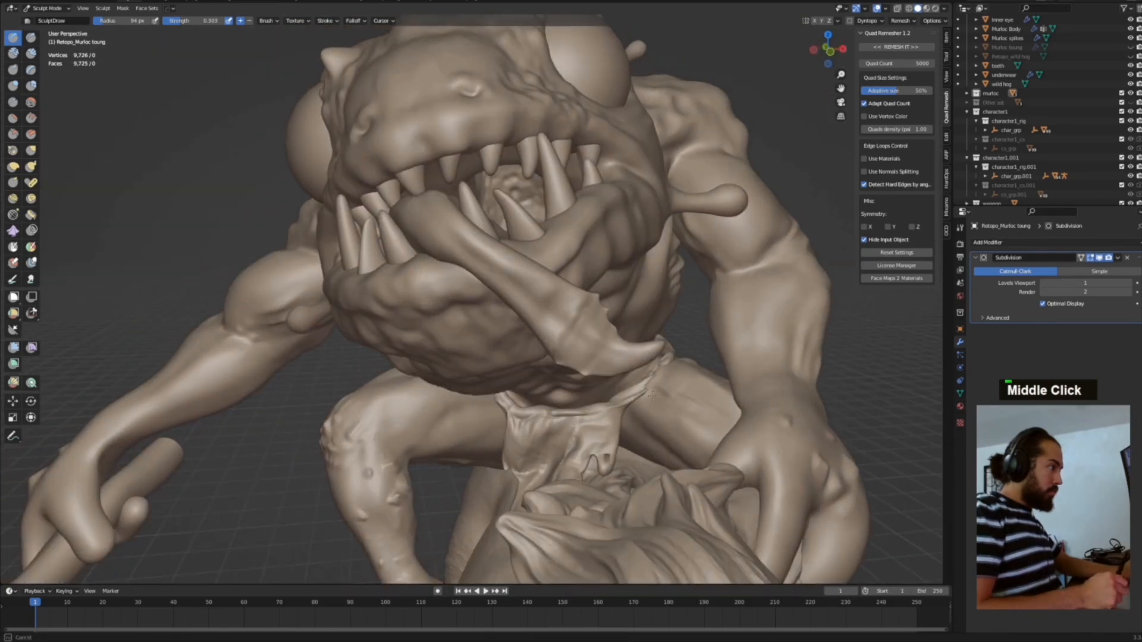
middle_drag(654, 397, 568, 321)
middle_drag(634, 366, 420, 329)
click(31, 183)
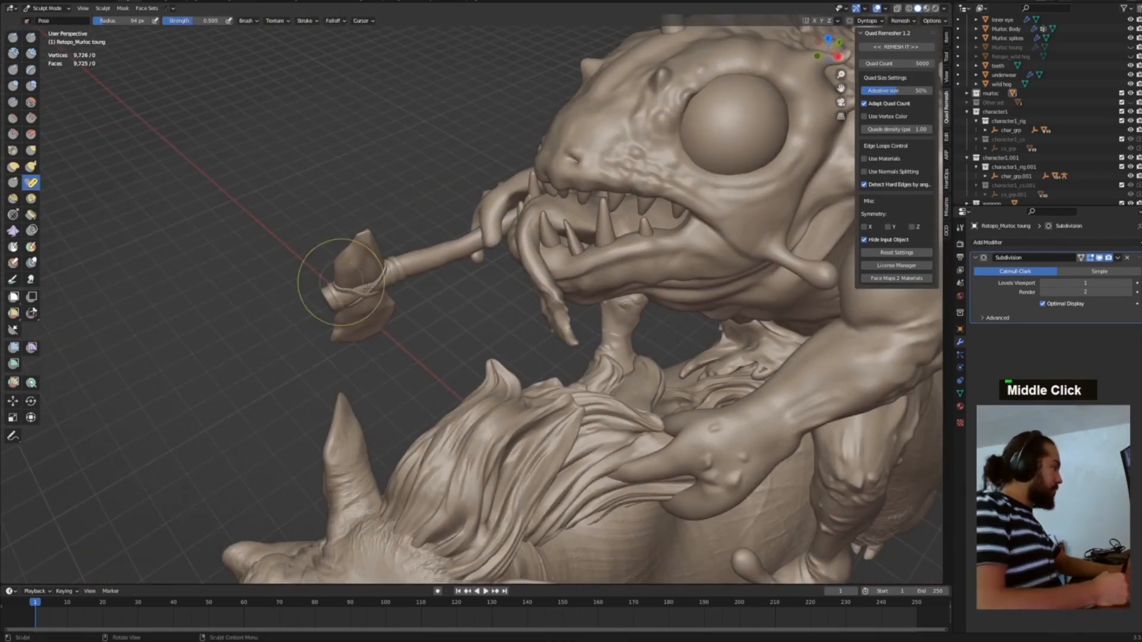
ctrl+middle_drag(536, 348, 577, 351)
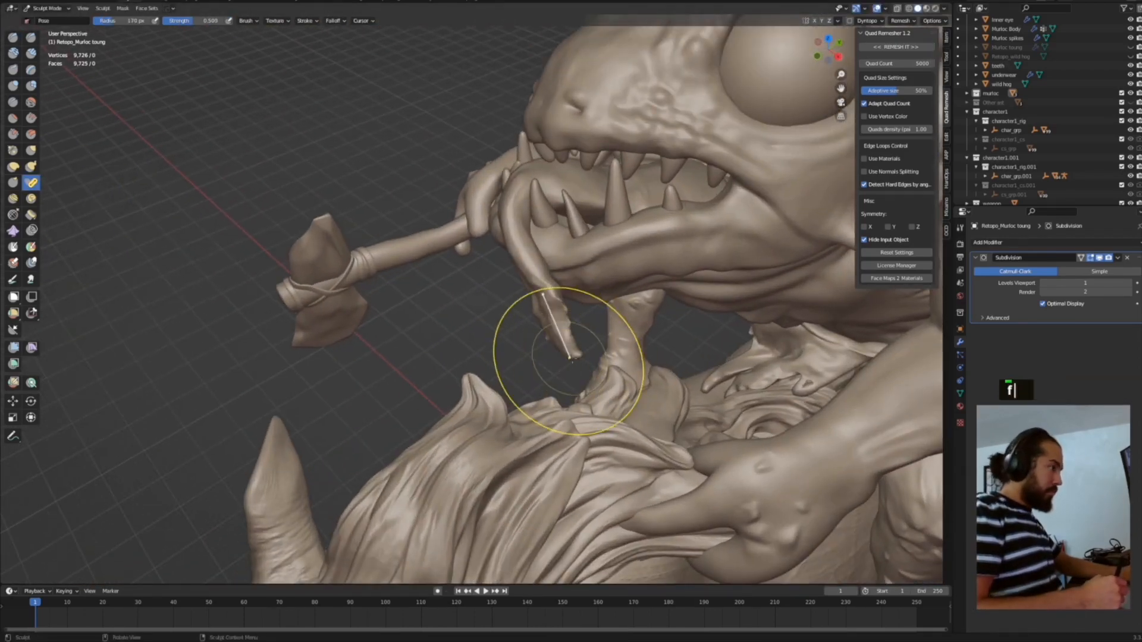
key(ctrl+z)
middle_drag(523, 301, 40, 195)
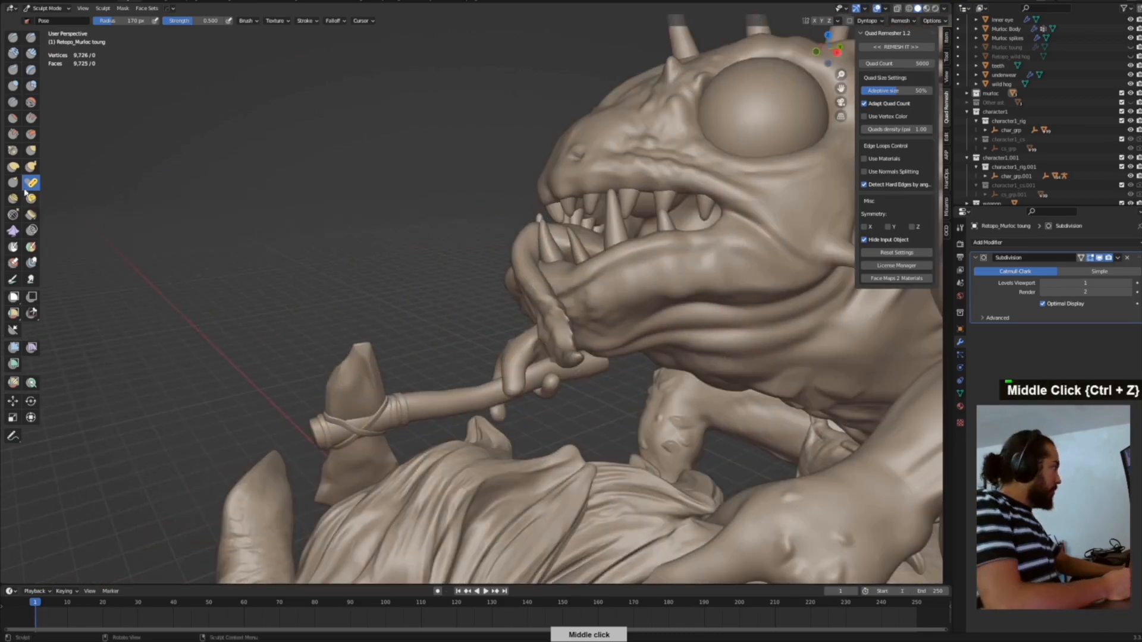
Step: Bend the tip of the tongue with the Elastic Deform brush, reducing its radius to 119 px
ctrl+middle_drag(521, 343, 548, 335)
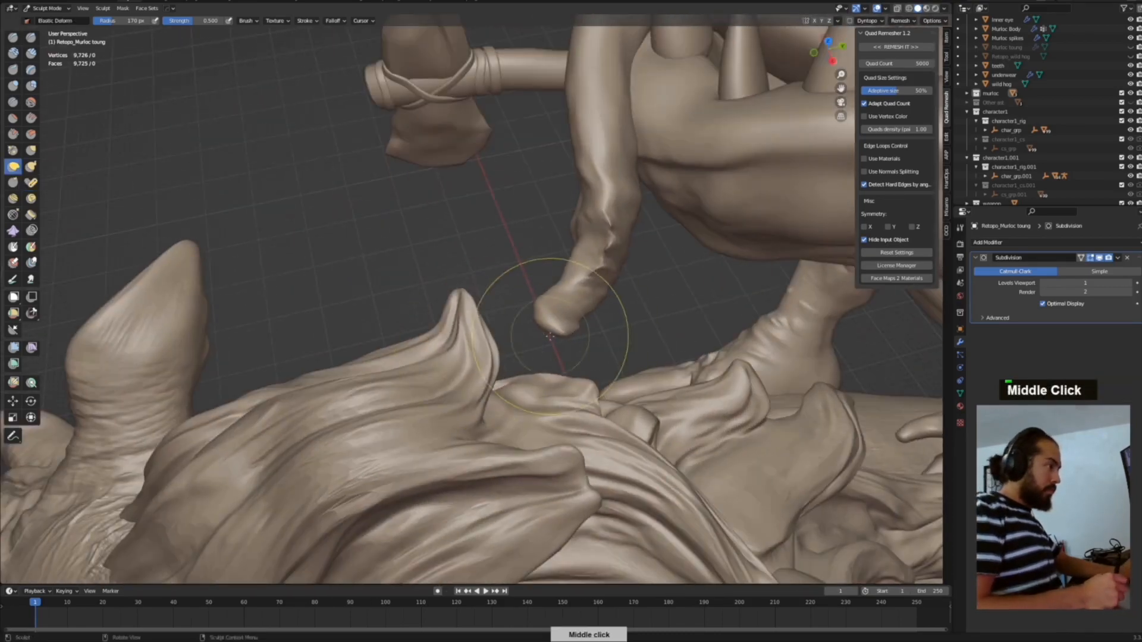
mouse_move(613, 226)
middle_down()
mouse_move(740, 242)
mouse_move(708, 208)
mouse_move(711, 238)
middle_up()
key(f)
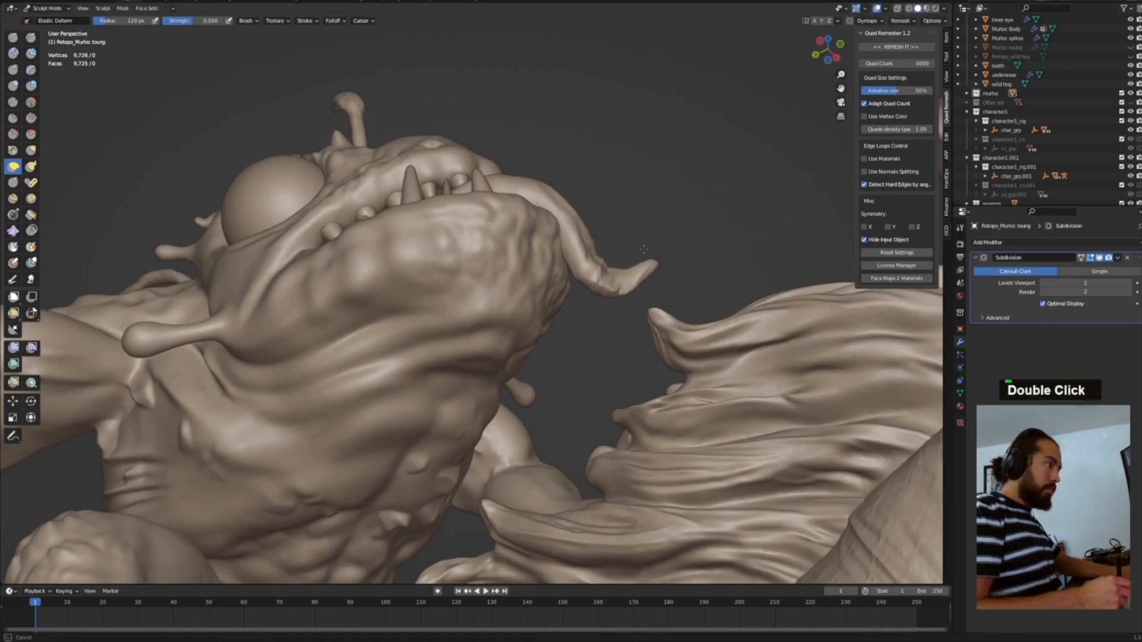
mouse_move(603, 295)
middle_down()
mouse_move(484, 242)
mouse_move(667, 210)
mouse_move(734, 263)
mouse_move(750, 321)
mouse_move(768, 310)
mouse_move(544, 288)
mouse_move(613, 280)
mouse_move(488, 298)
mouse_move(499, 286)
mouse_move(476, 279)
mouse_move(452, 300)
mouse_move(446, 292)
middle_up()
Step: Switch to the wild hog and press in its mane around the murloc's hand with subtractive Blob strokes at 119 px
key(alt+q)
key(4)
ctrl+drag(449, 291, 467, 285)
mouse_move(467, 286)
middle_down()
mouse_move(441, 308)
mouse_move(496, 317)
middle_up()
middle_drag(502, 260, 494, 295)
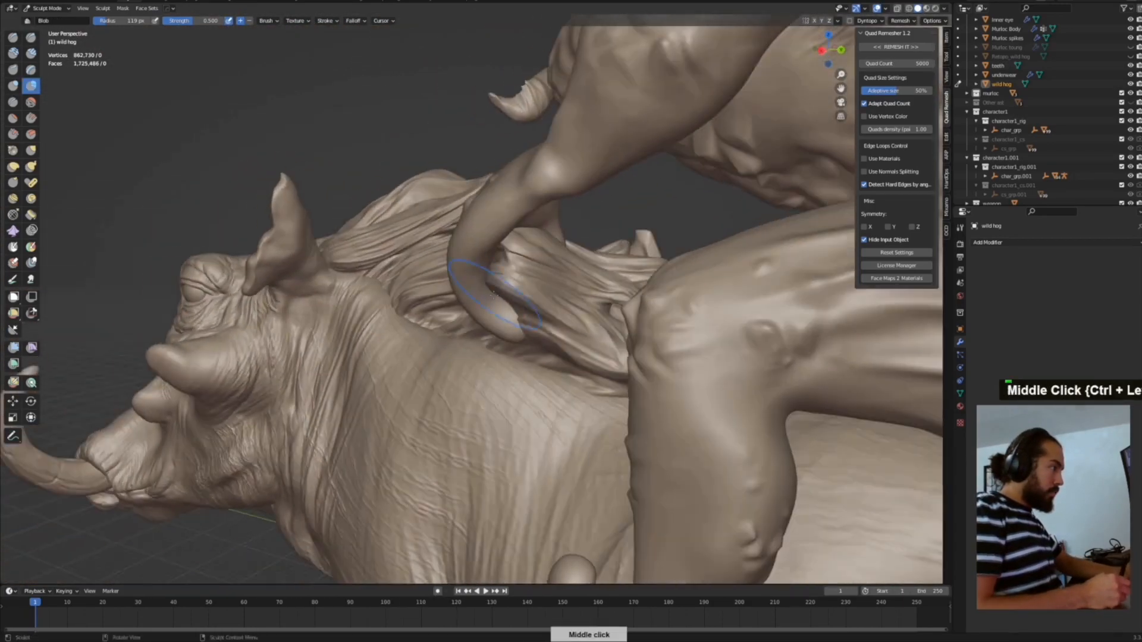
middle_drag(509, 231, 545, 256)
middle_drag(481, 318, 494, 319)
ctrl+drag(476, 318, 452, 297)
mouse_move(447, 291)
middle_down()
mouse_move(505, 262)
mouse_move(489, 251)
mouse_move(512, 326)
mouse_move(522, 326)
mouse_move(512, 291)
mouse_move(554, 303)
mouse_move(540, 331)
mouse_move(559, 351)
middle_up()
Step: Smooth the wild hog's flank where the murloc's foot presses against it
mouse_move(568, 303)
middle_down()
mouse_move(611, 352)
mouse_move(723, 298)
mouse_move(594, 309)
middle_up()
ctrl+middle_drag(586, 416, 586, 369)
shift+middle_drag(580, 440, 554, 351)
middle_drag(554, 351, 517, 366)
mouse_move(526, 315)
ctrl+middle_down()
mouse_move(550, 277)
mouse_move(529, 248)
mouse_move(527, 269)
mouse_move(571, 292)
mouse_move(505, 315)
ctrl+middle_up()
mouse_move(607, 310)
middle_down()
mouse_move(692, 349)
mouse_move(744, 340)
middle_up()
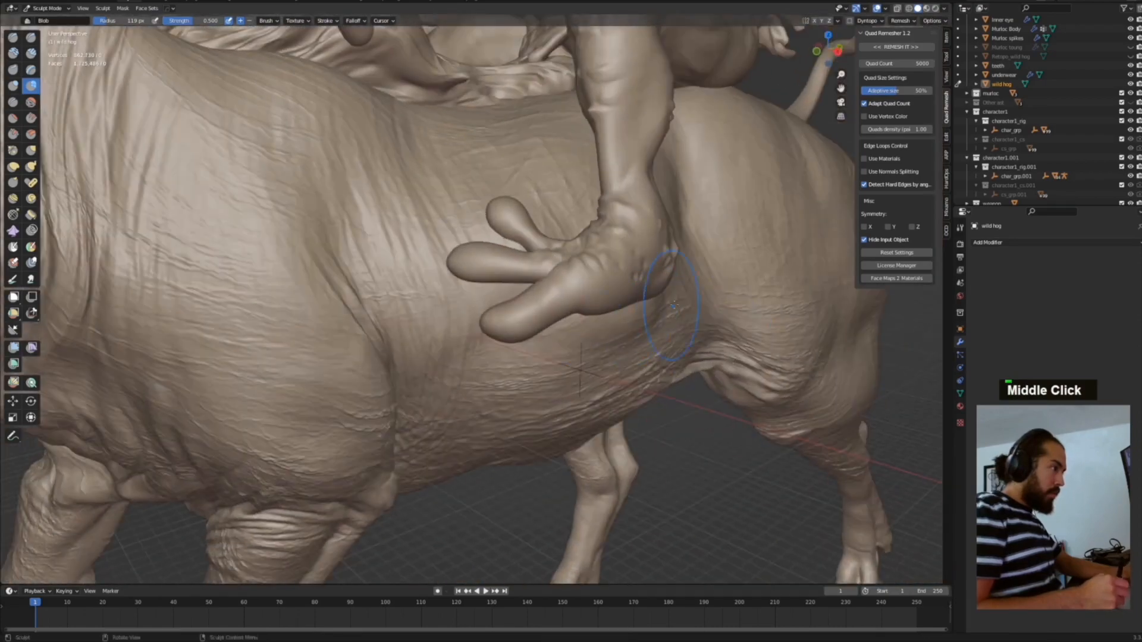
middle_drag(655, 269, 547, 285)
shift+drag(598, 340, 607, 352)
mouse_move(645, 327)
middle_down()
mouse_move(617, 324)
mouse_move(619, 339)
middle_up()
mouse_move(618, 325)
middle_down()
mouse_move(699, 308)
mouse_move(696, 333)
mouse_move(536, 309)
mouse_move(654, 299)
mouse_move(604, 267)
mouse_move(612, 288)
mouse_move(601, 309)
middle_up()
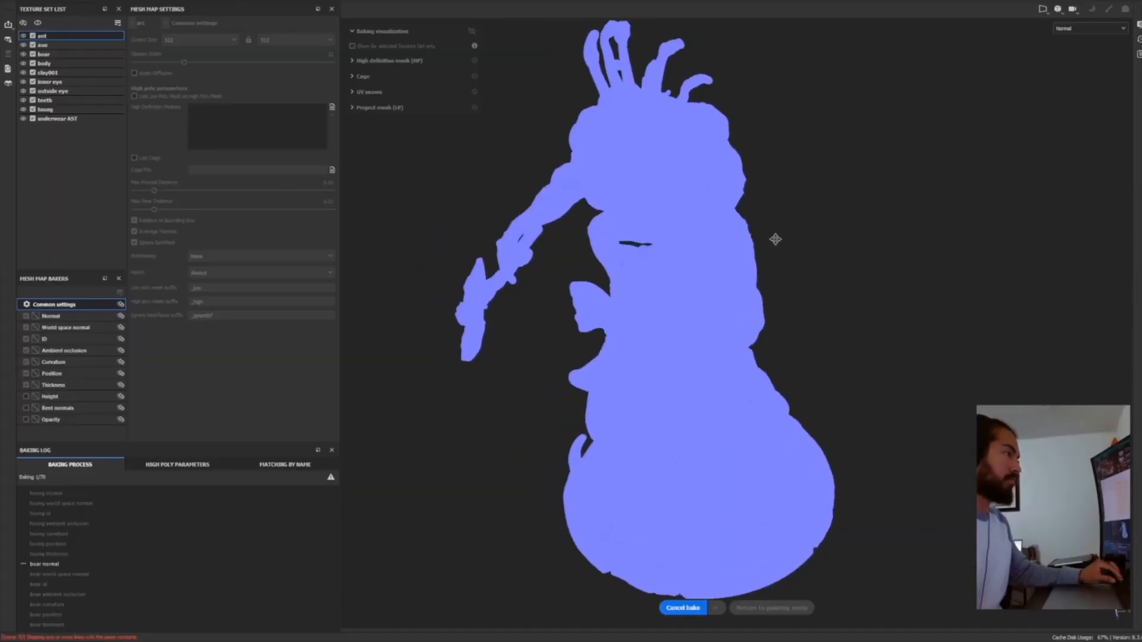
alt+drag(821, 275, 885, 292)
alt+drag(810, 291, 877, 259)
alt+middle_drag(877, 259, 895, 259)
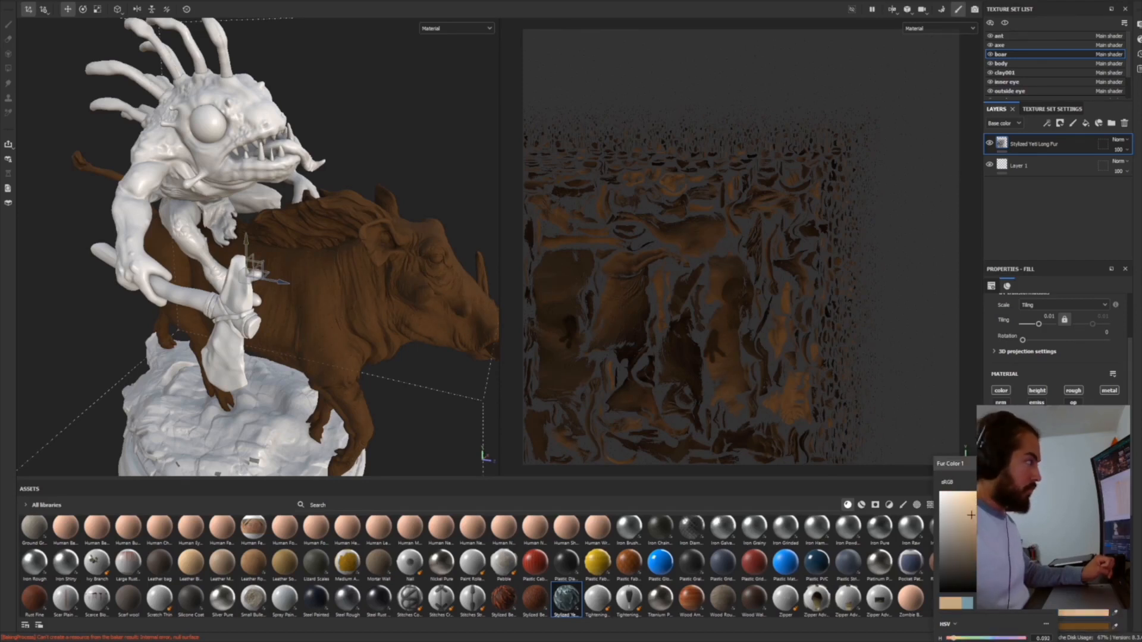
Step: Adjust the fur colour of the boar's Stylized Yeti Long Fur fill layer
scroll(1056, 351, down, 3)
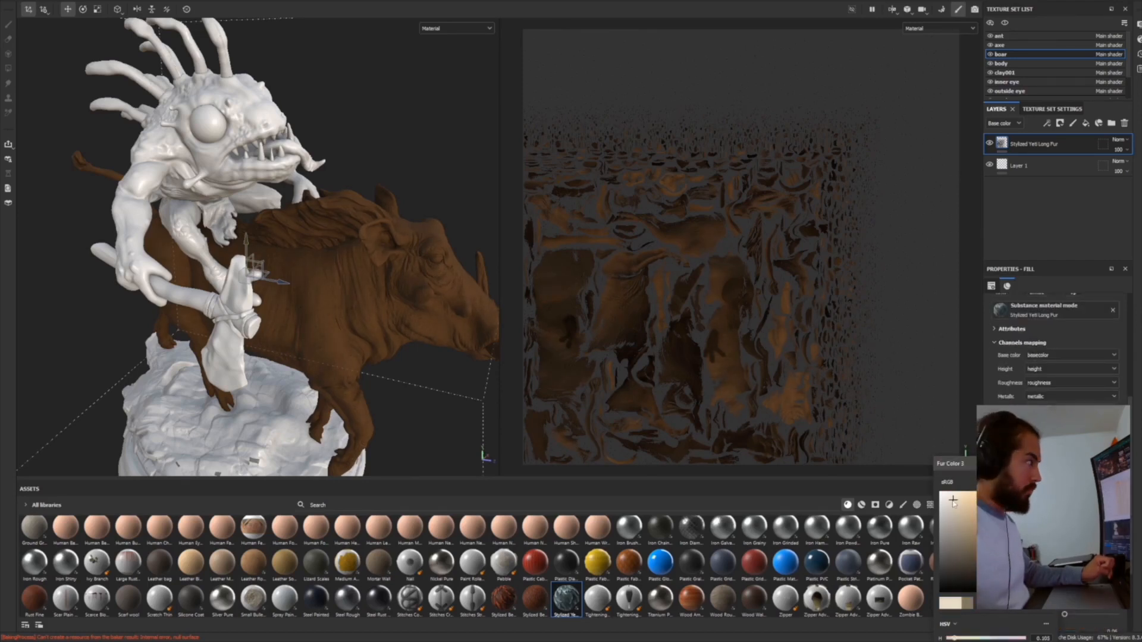
alt+drag(426, 358, 345, 345)
alt+drag(384, 292, 404, 392)
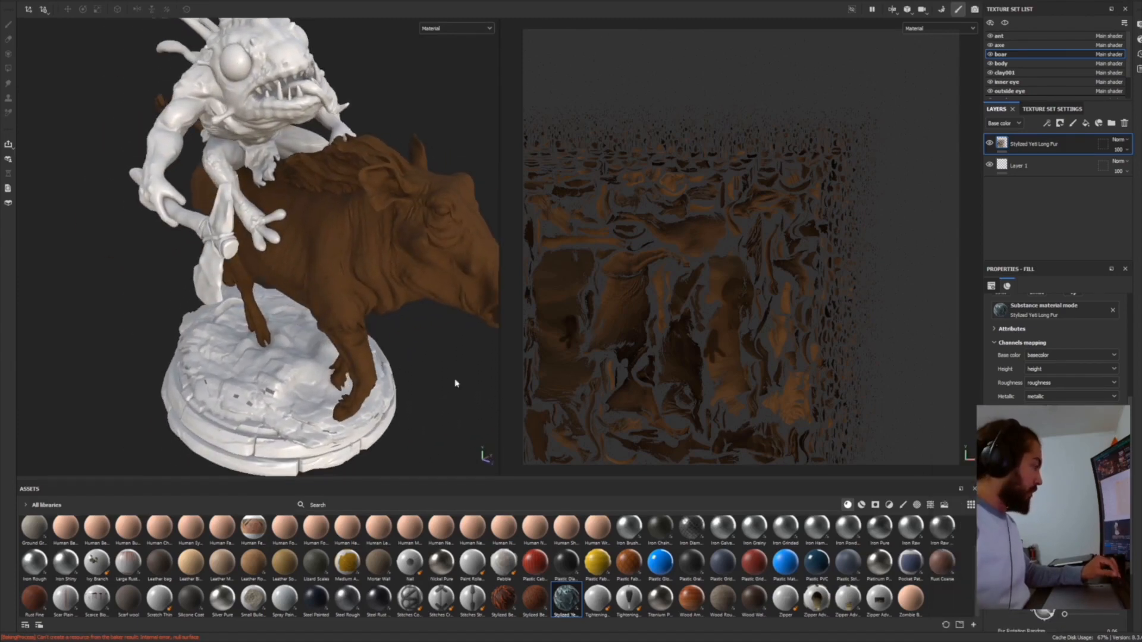
Step: Apply the Lizard Scales material to the body texture set and set its tiling to 32
click(1014, 64)
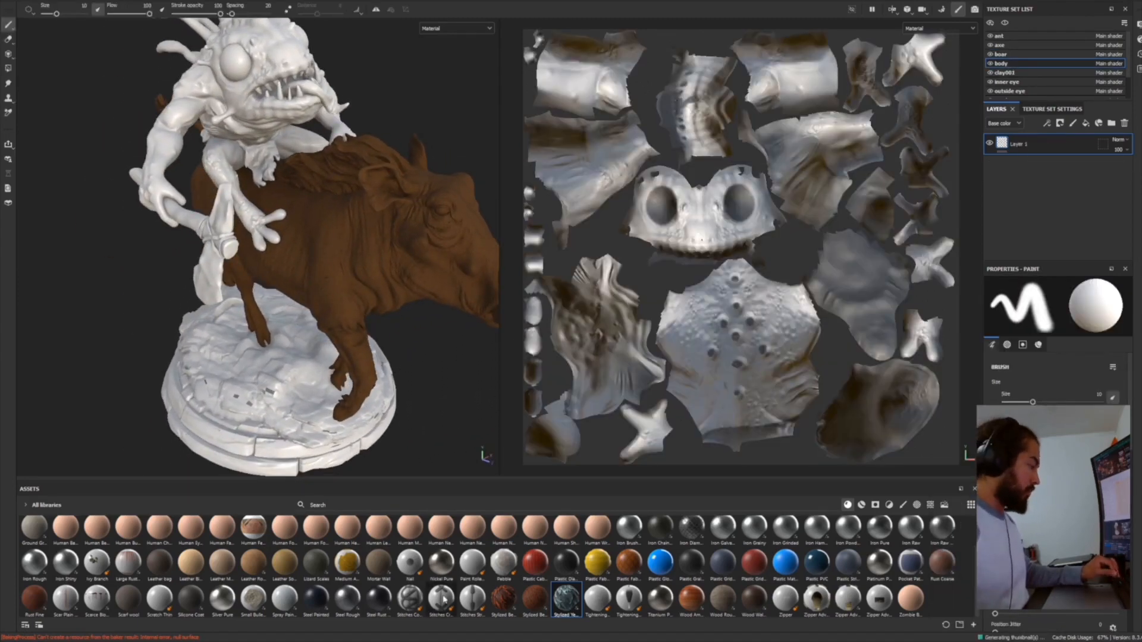
scroll(444, 599, up, 1)
drag(318, 607, 235, 179)
alt+drag(235, 178, 256, 137)
alt+middle_drag(256, 119, 319, 192)
scroll(319, 189, up, 2)
scroll(998, 316, up, 5)
drag(1025, 386, 1049, 381)
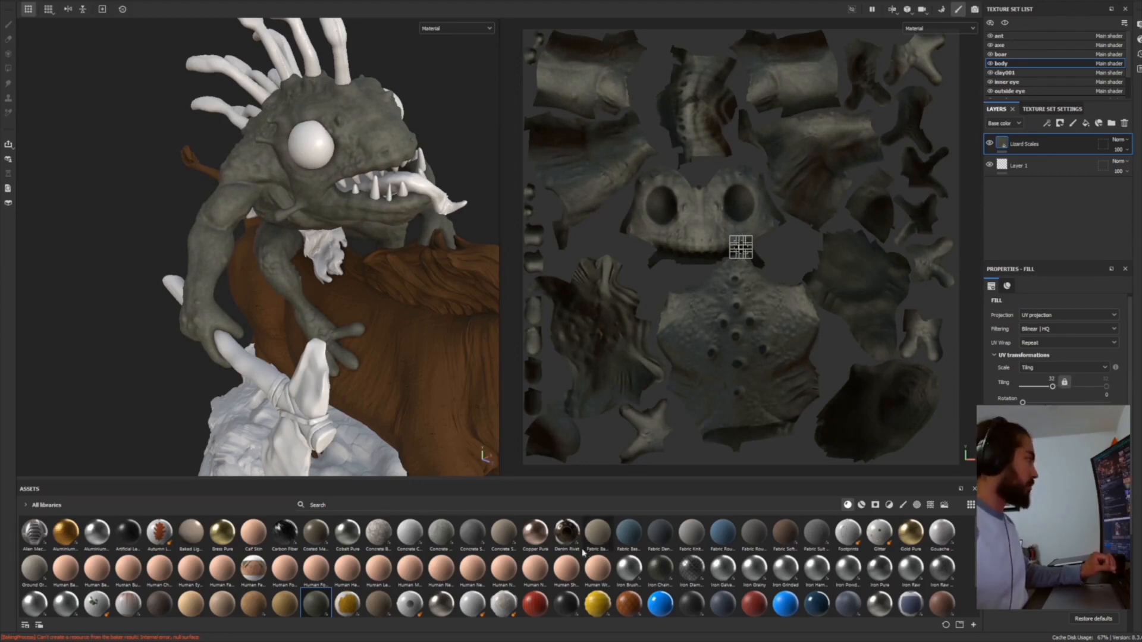
Step: Adjust the Scales Color of the body's Lizard Scales layer, trying olive green, a brown sampled from the boar and grey-green
scroll(1066, 403, down, 5)
click(1062, 459)
drag(952, 556, 974, 540)
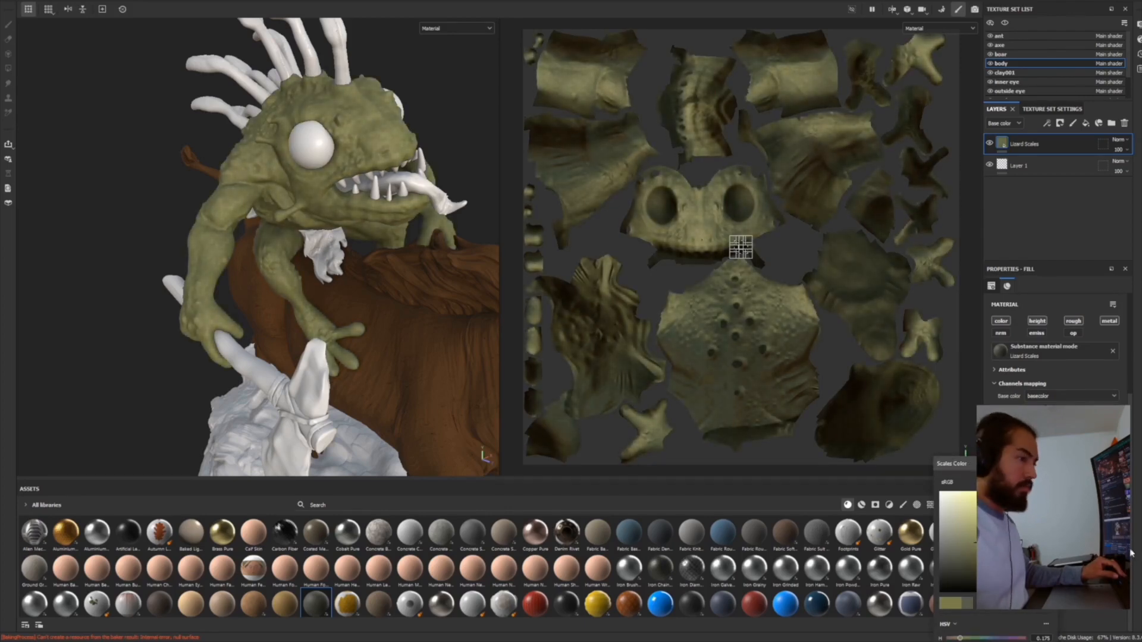
click(372, 387)
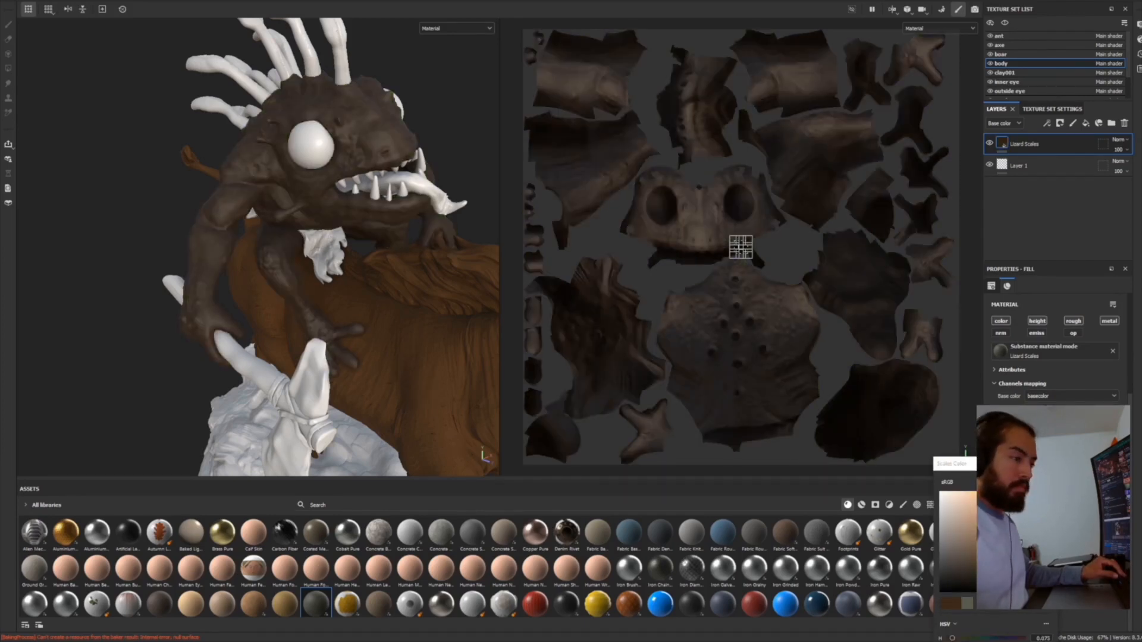
click(967, 607)
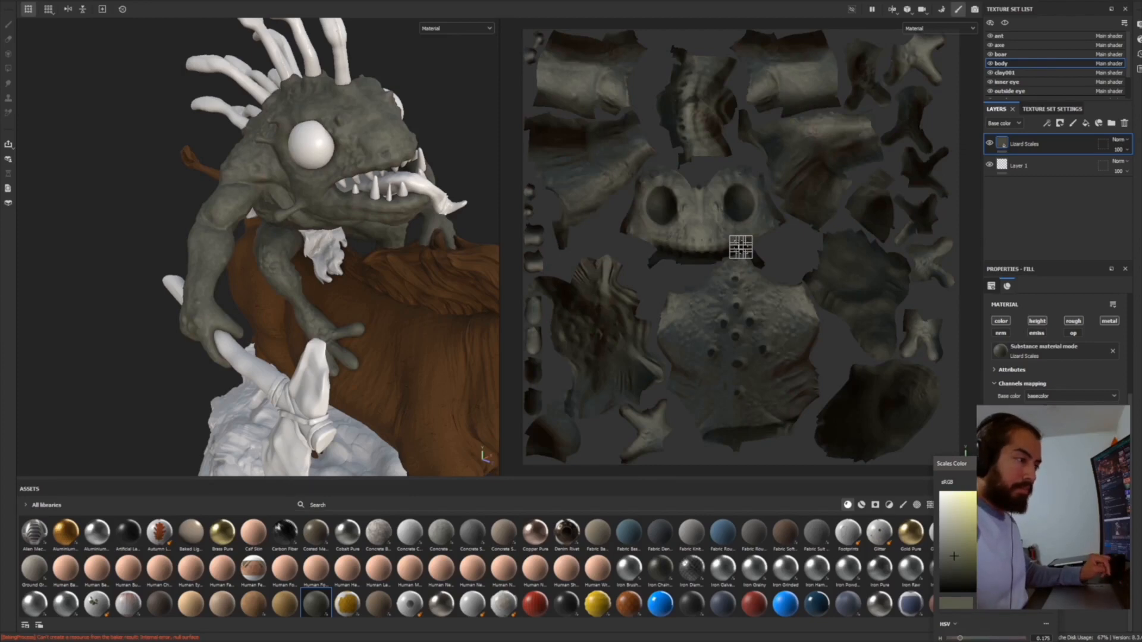
drag(996, 464, 988, 394)
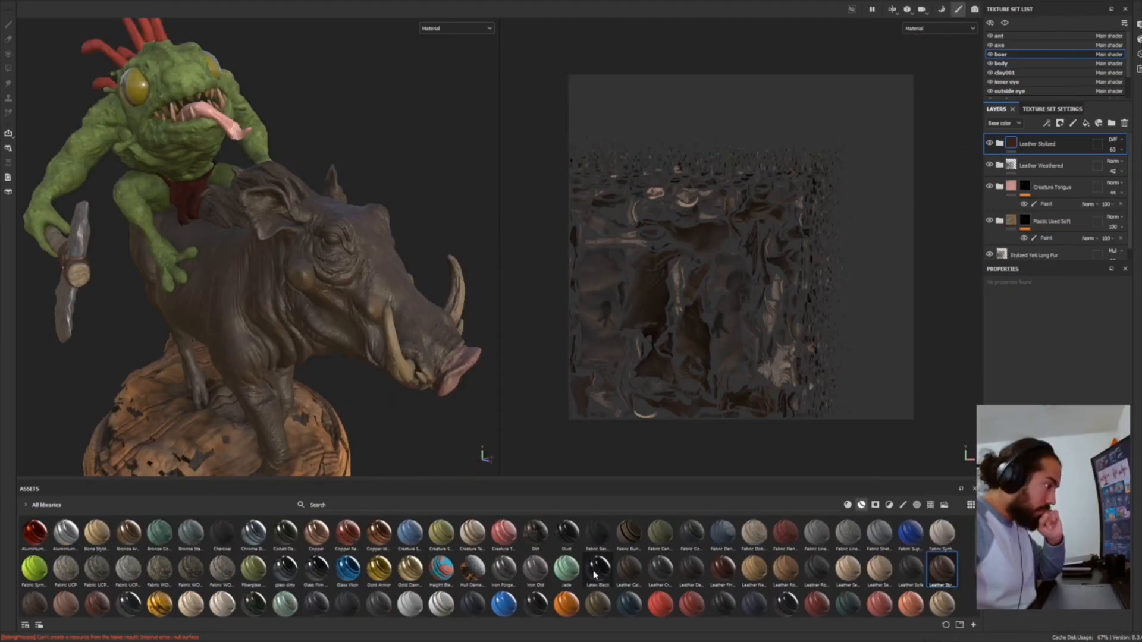
Step: Apply the Latex Black smart material to the boar and add a black mask with a paint effect
drag(594, 575, 334, 243)
alt+right_drag(333, 238, 355, 336)
alt+drag(355, 336, 623, 266)
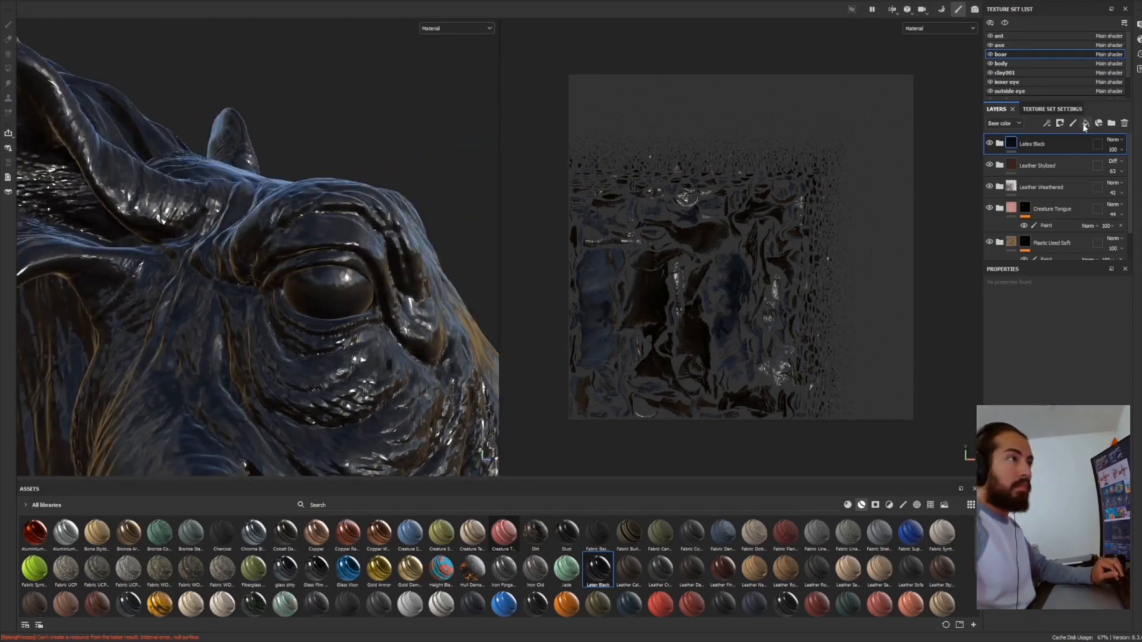
click(1060, 124)
click(1088, 147)
click(1047, 123)
click(1068, 146)
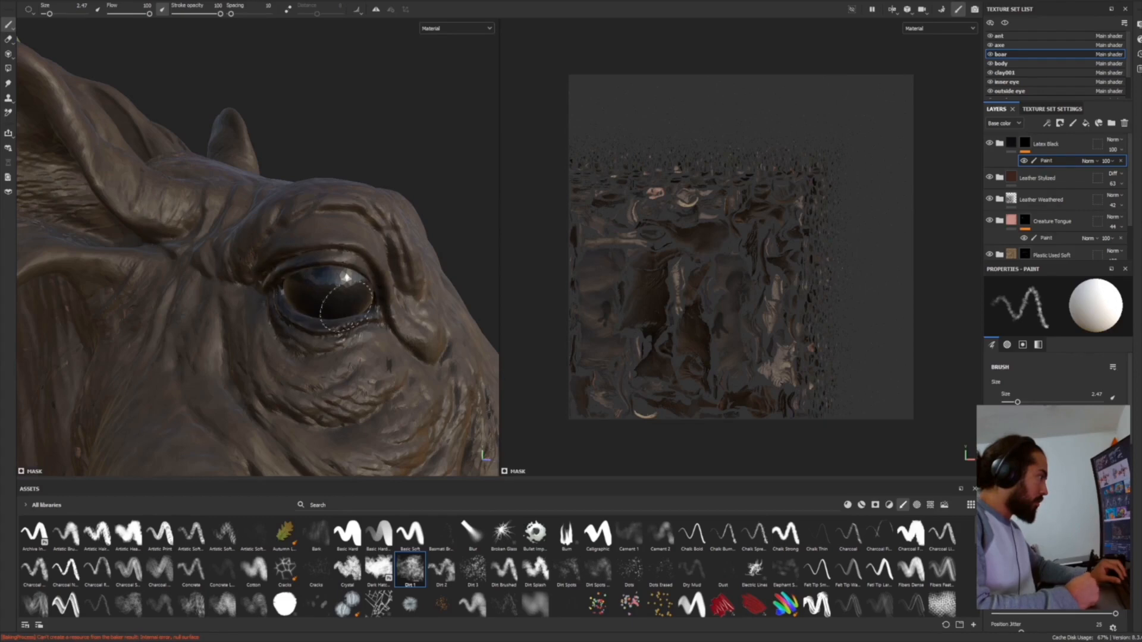
Step: Paint Latex Black over the boar's eyes with the Dirt 1 brush at size 2.47
alt+drag(255, 204, 279, 240)
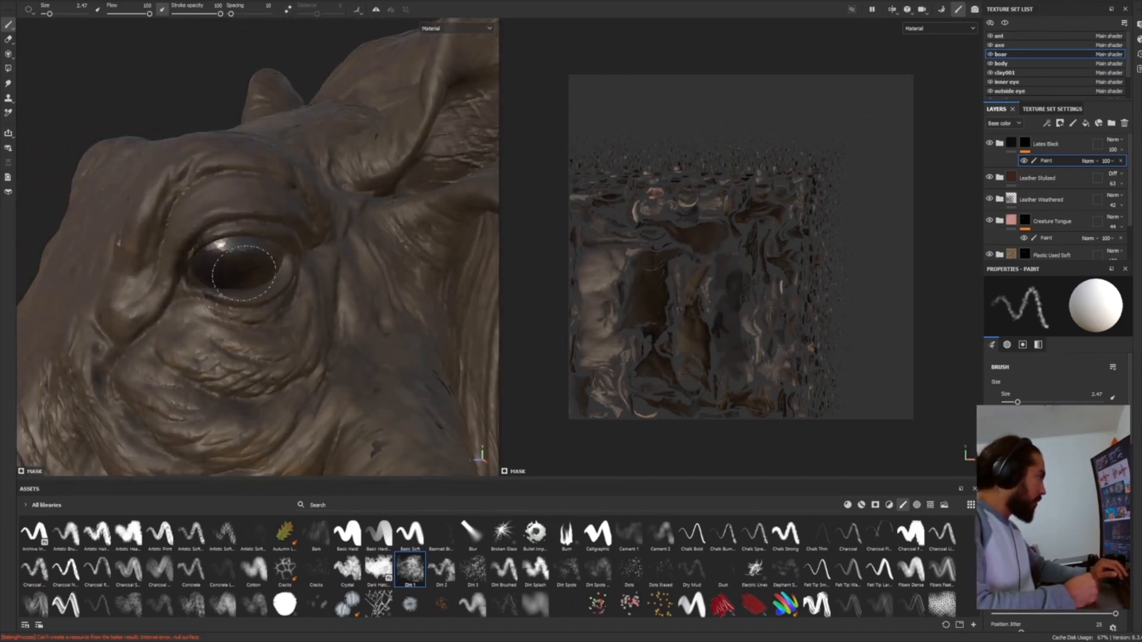
alt+drag(225, 209, 319, 285)
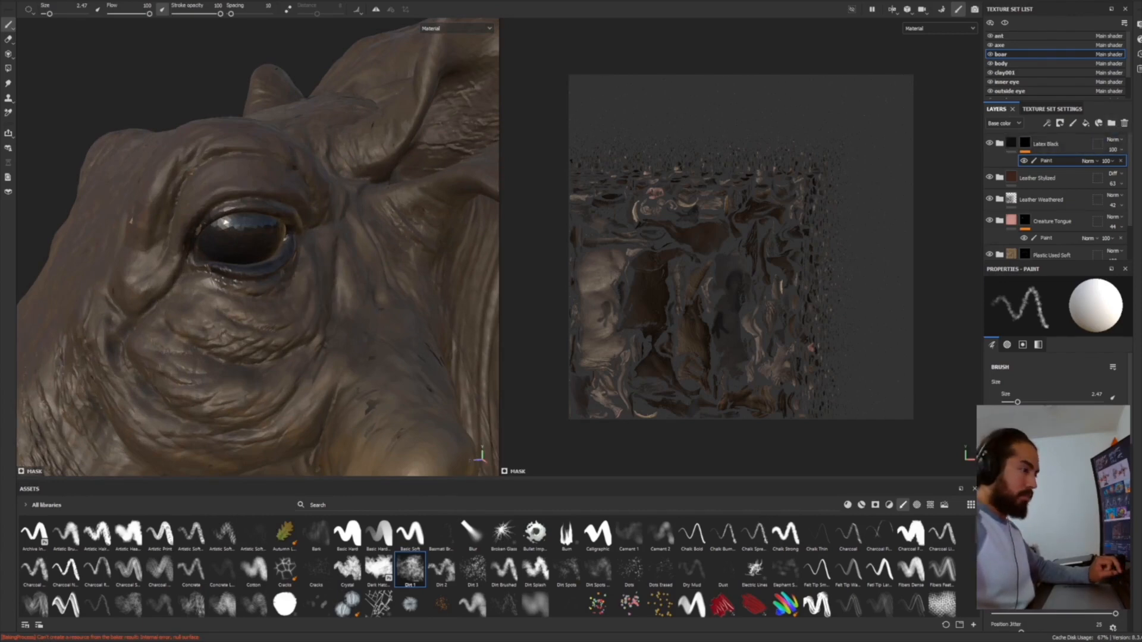
click(861, 504)
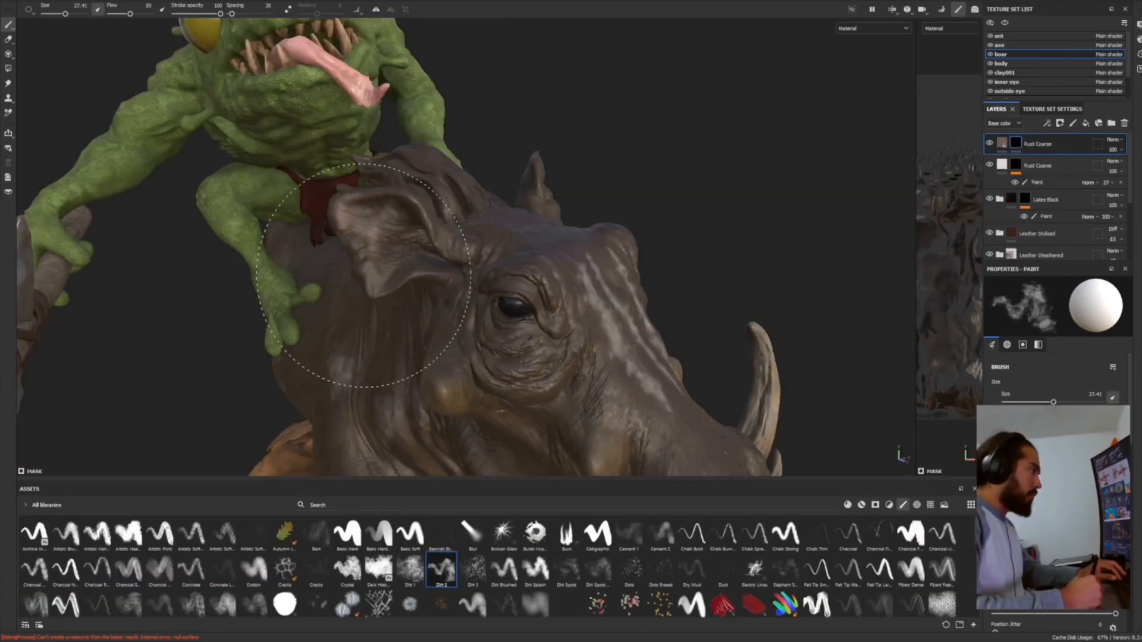
Step: Paint the upper Rust Coarse layer's mask around the boar's head, legs, belly and back with the Dirt 2 brush
mouse_move(637, 102)
alt+mouse_down()
mouse_move(523, 224)
mouse_move(549, 172)
mouse_move(455, 152)
alt+mouse_up()
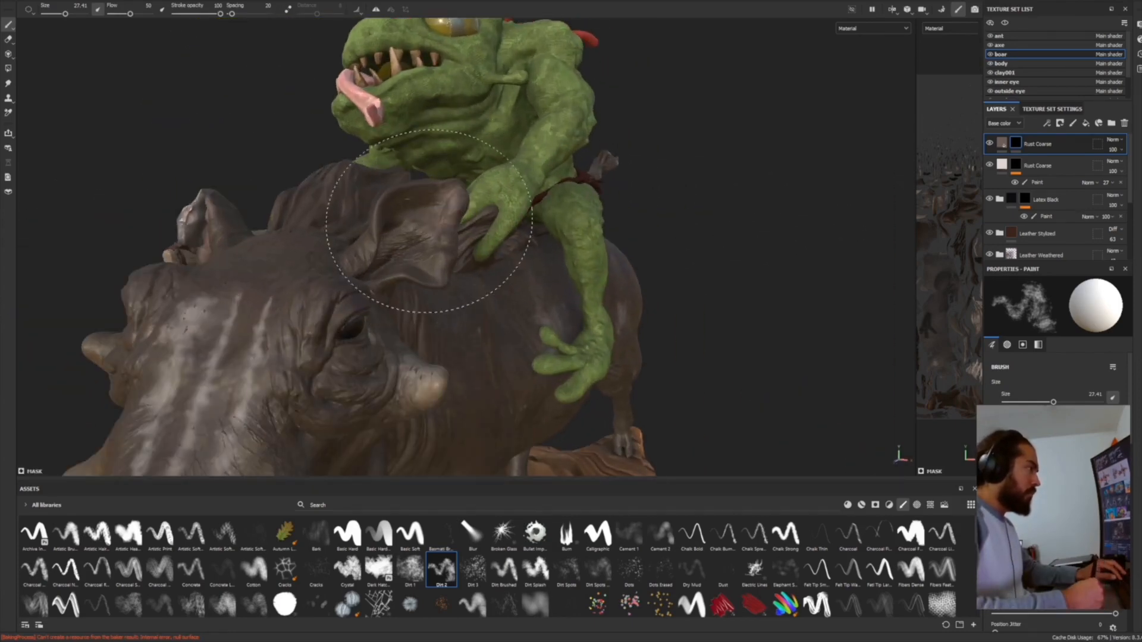
alt+drag(458, 201, 439, 303)
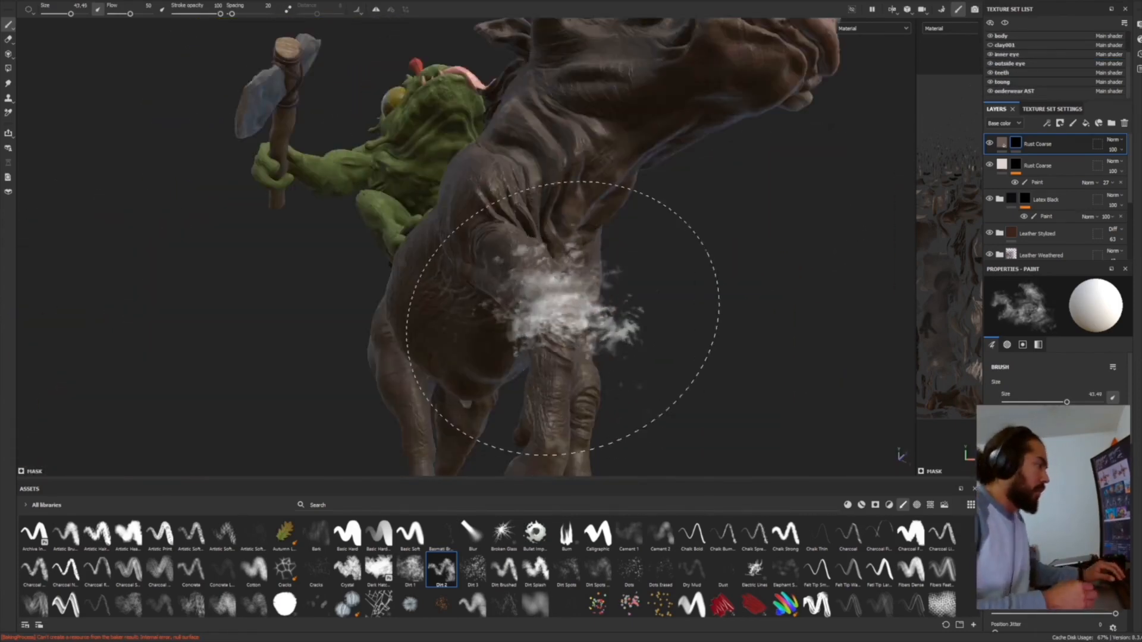
mouse_move(564, 319)
alt+mouse_down()
mouse_move(592, 208)
mouse_move(578, 205)
alt+mouse_up()
mouse_move(471, 287)
alt+mouse_down()
mouse_move(472, 321)
mouse_move(553, 291)
mouse_move(636, 230)
alt+mouse_up()
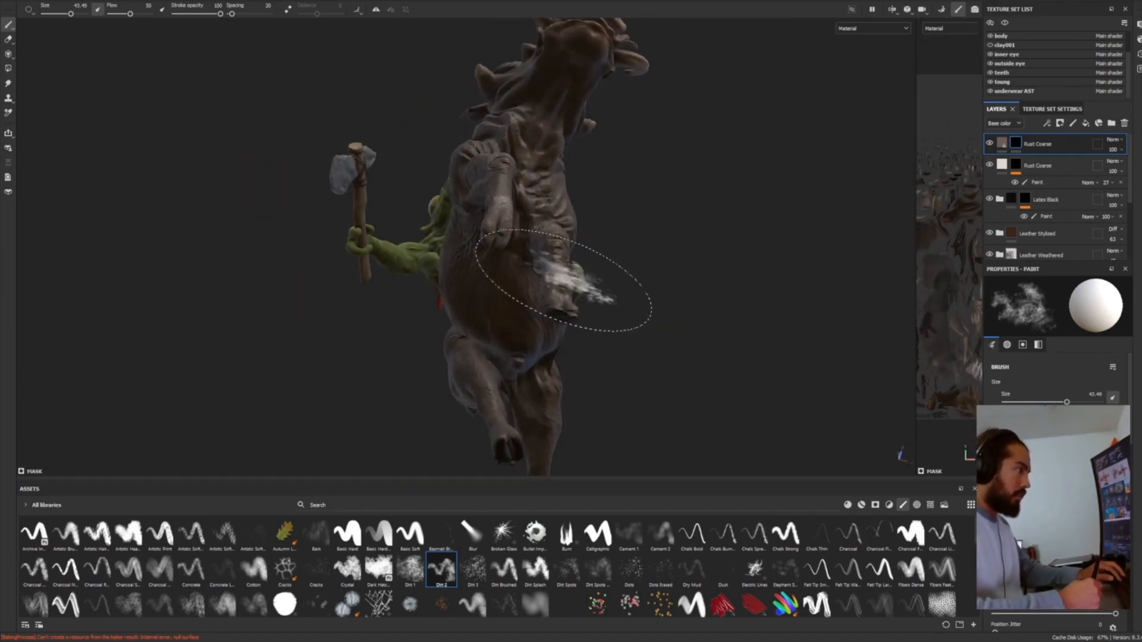
alt+drag(621, 334, 513, 399)
mouse_move(544, 440)
alt+mouse_down()
mouse_move(706, 382)
mouse_move(535, 255)
mouse_move(510, 140)
mouse_move(486, 373)
mouse_move(385, 385)
mouse_move(173, 337)
alt+mouse_up()
right_click(487, 309)
click(483, 305)
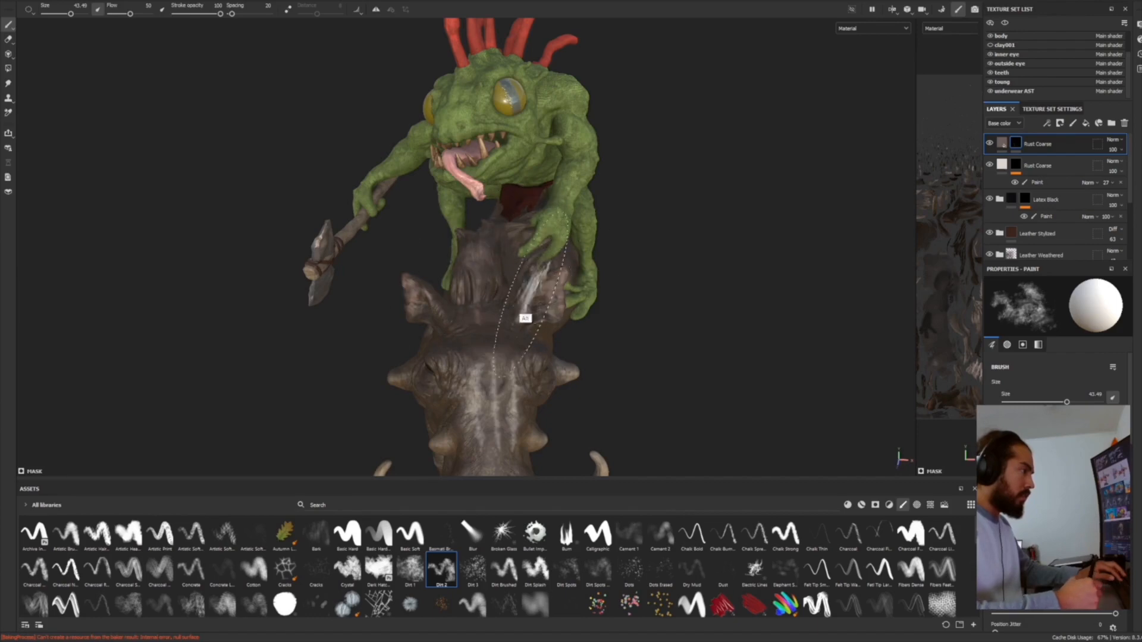
mouse_move(673, 244)
alt+mouse_down()
mouse_move(732, 243)
mouse_move(722, 224)
mouse_move(707, 250)
alt+mouse_up()
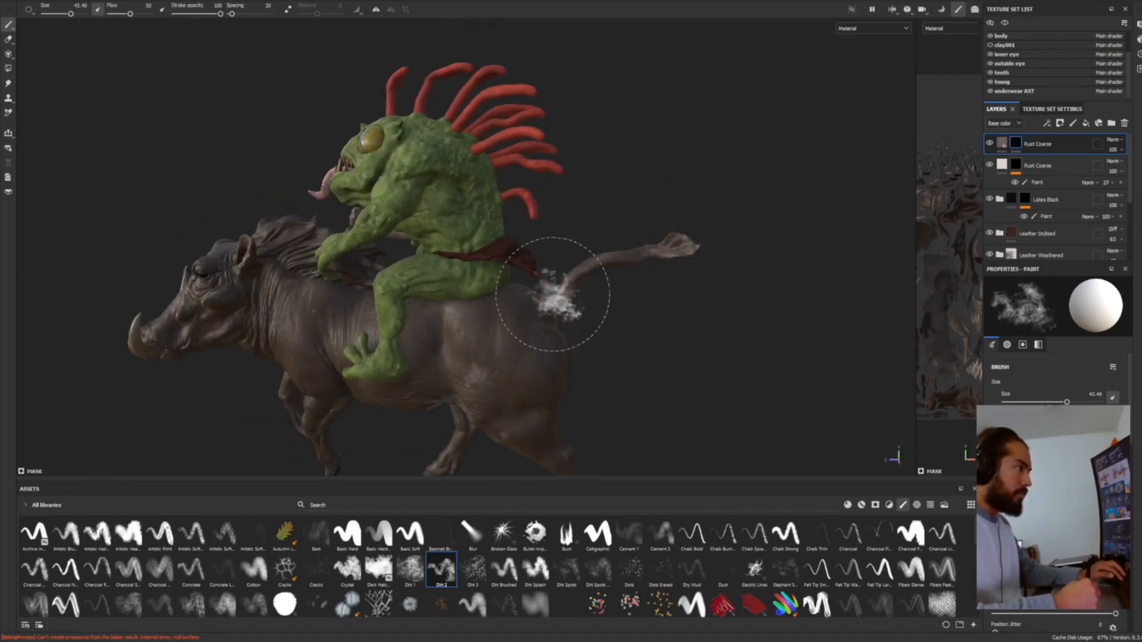
Step: Reduce the brush size to 21.85 and paint a Rust Coarse patch beneath the boar's tail
mouse_move(589, 312)
alt+mouse_down()
mouse_move(601, 390)
mouse_move(474, 381)
mouse_move(479, 315)
alt+mouse_up()
shift+right_drag(643, 313, 625, 314)
scroll(571, 316, up, 5)
alt+drag(563, 318, 495, 302)
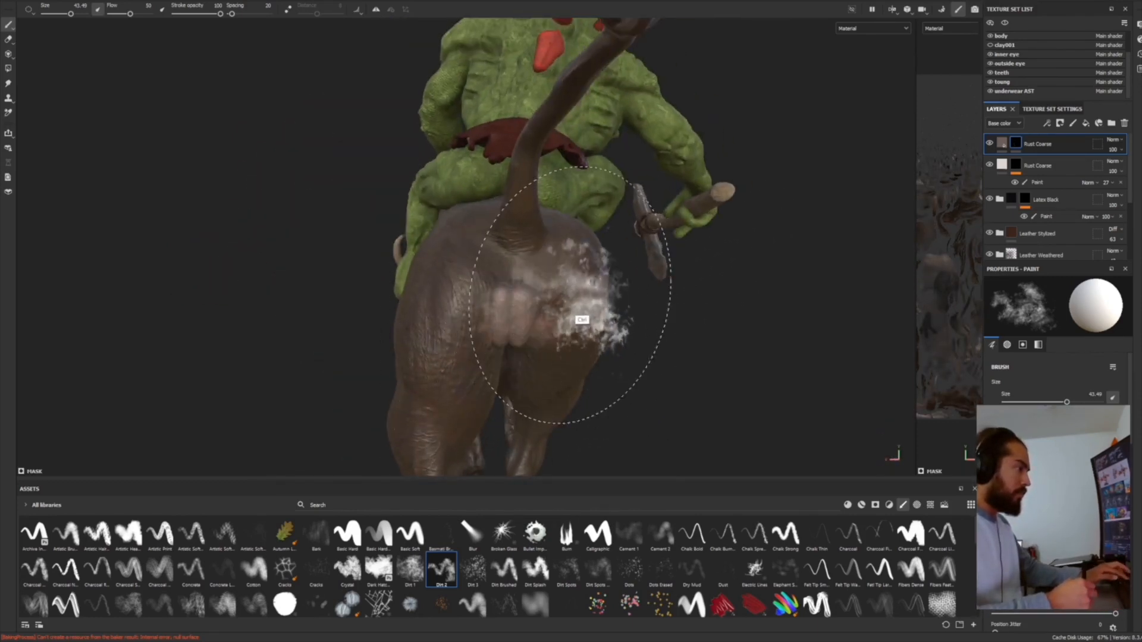
shift+right_drag(563, 294, 571, 302)
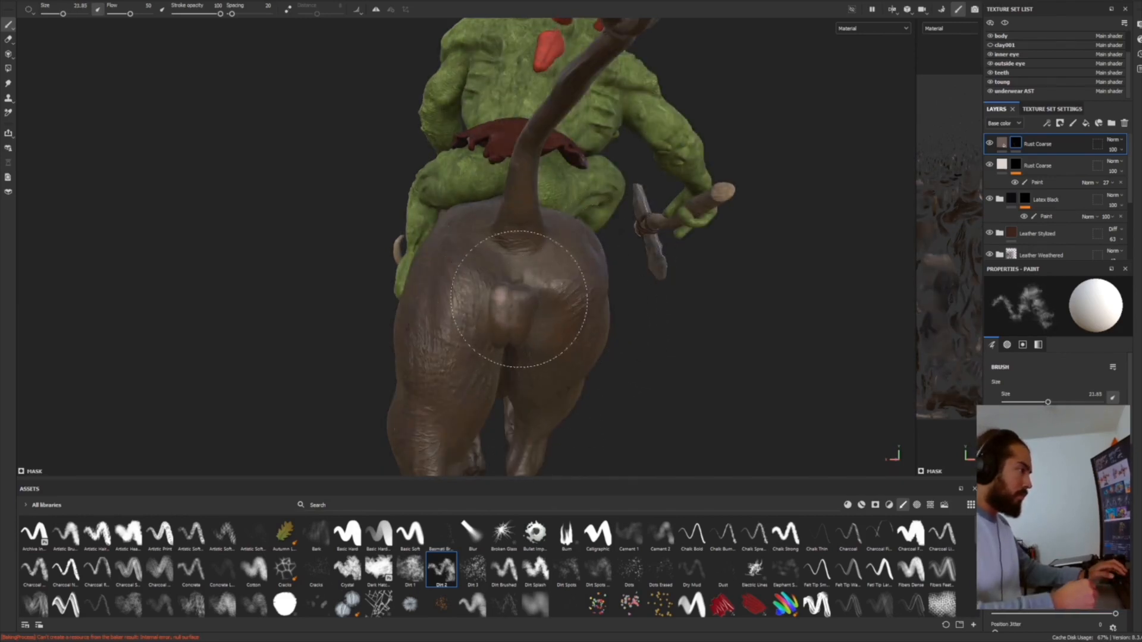
right_click(504, 332)
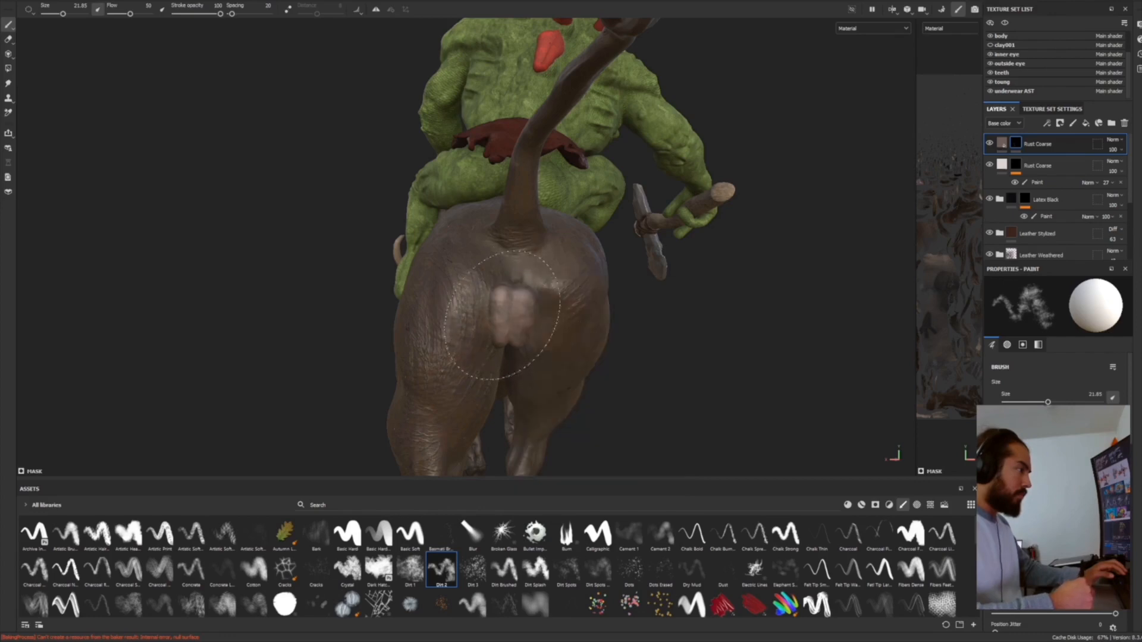
scroll(560, 294, down, 5)
alt+drag(584, 285, 638, 238)
scroll(637, 237, down, 3)
alt+drag(595, 351, 630, 362)
alt+drag(460, 361, 636, 378)
Step: Paint the body's Creature Skin Alien Blue mask over the murloc's axe hand and the foot on the same side
scroll(586, 393, up, 2)
drag(89, 490, 0, 618)
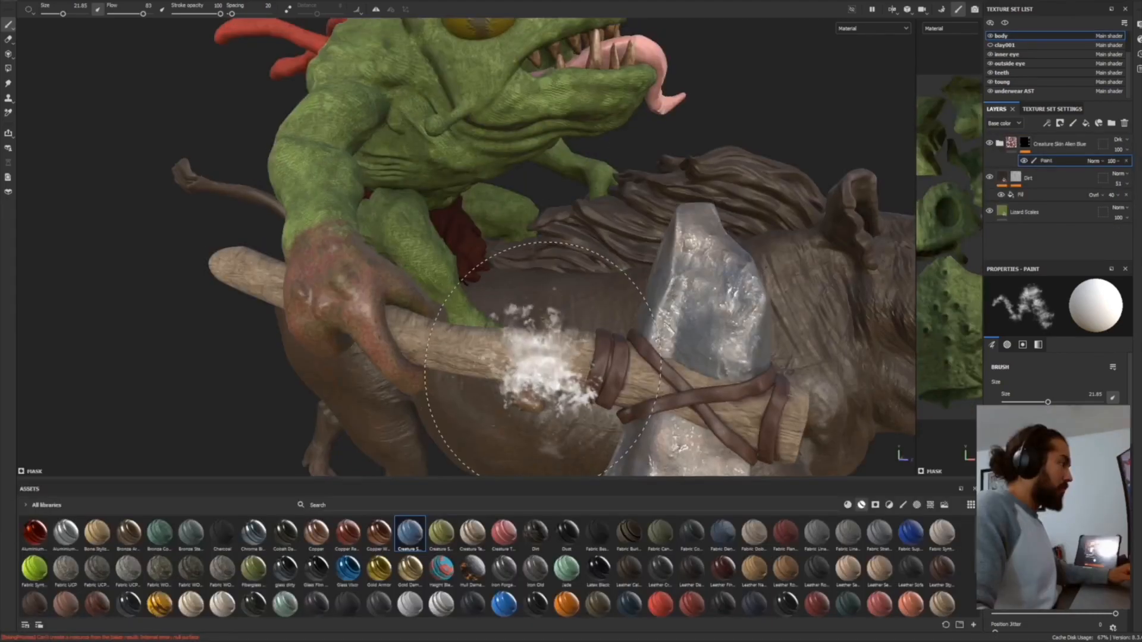
alt+drag(524, 256, 322, 351)
scroll(516, 232, down, 3)
alt+drag(523, 193, 374, 224)
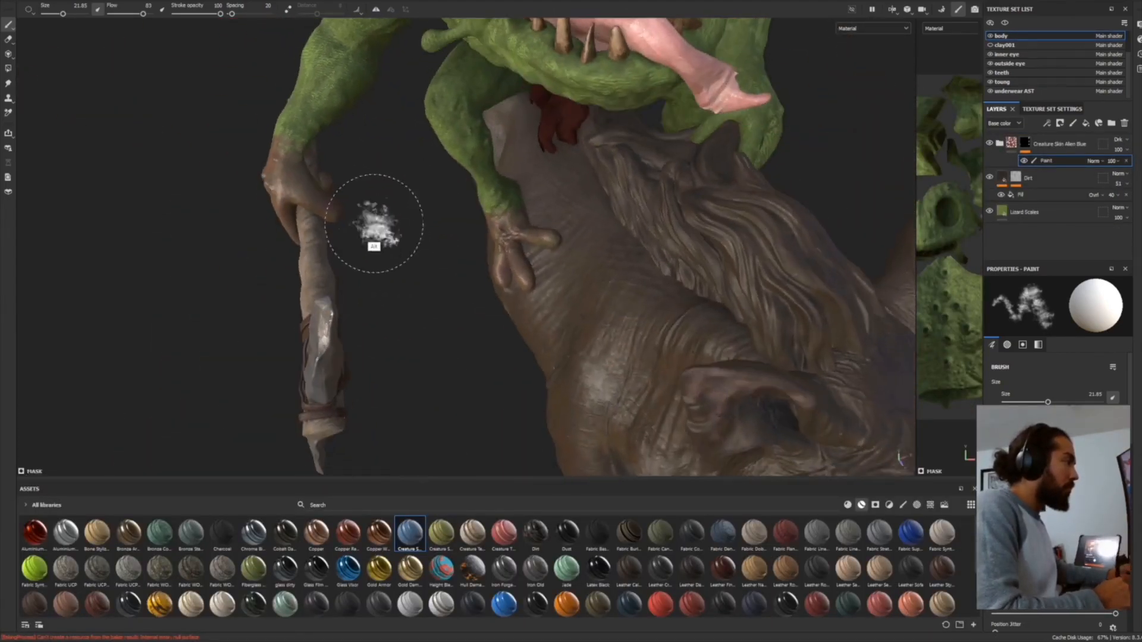
mouse_move(532, 193)
alt+mouse_down()
mouse_move(571, 263)
mouse_move(535, 294)
mouse_move(523, 238)
mouse_move(353, 253)
alt+mouse_up()
mouse_move(446, 214)
alt+mouse_down()
mouse_move(518, 228)
mouse_move(693, 185)
mouse_move(488, 264)
mouse_move(229, 279)
mouse_move(475, 158)
mouse_move(383, 101)
mouse_move(615, 50)
alt+mouse_up()
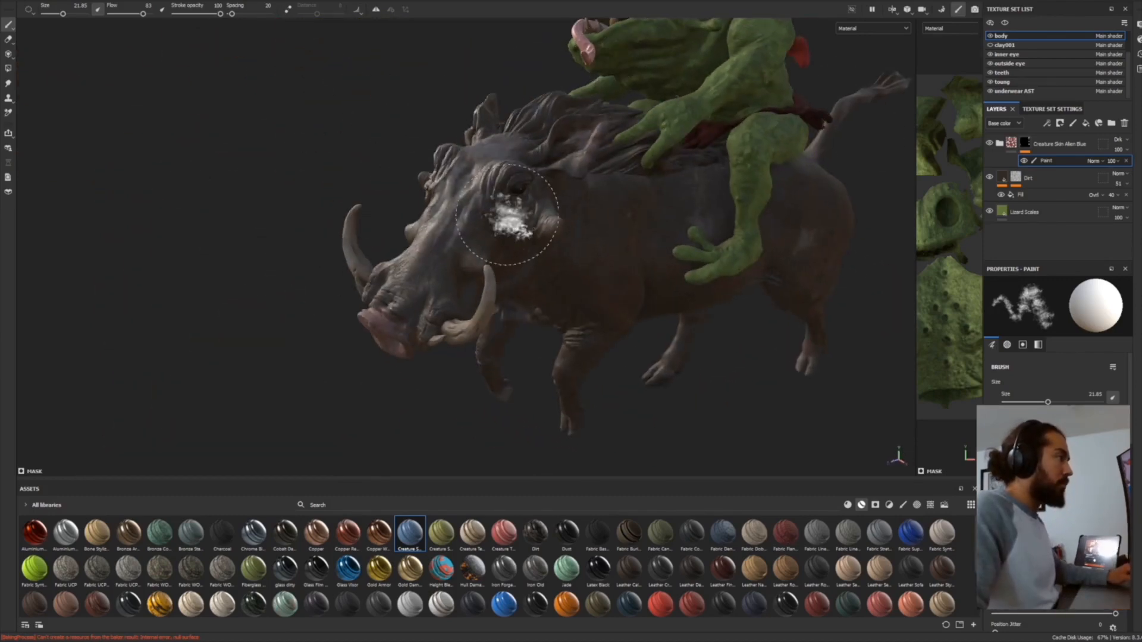
Step: Paint Creature Skin Alien Blue over the murloc's other foot and ankle against the boar's flank
shift+right_drag(508, 215, 643, 238)
alt+middle_drag(642, 250, 497, 348)
alt+right_drag(498, 349, 530, 370)
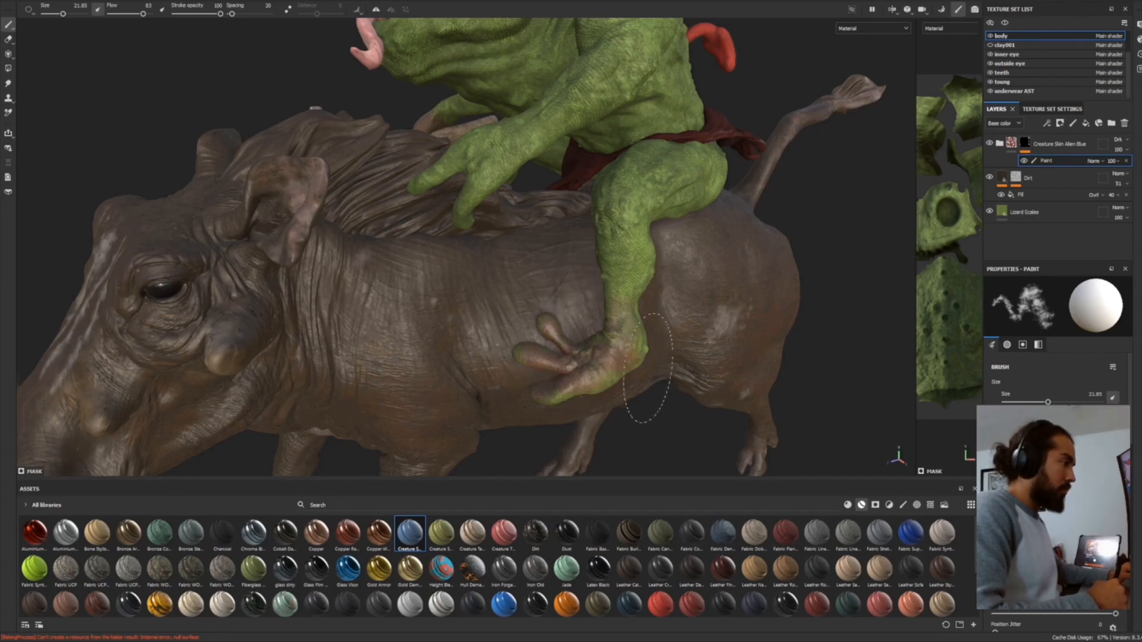
mouse_move(557, 406)
alt+mouse_down()
mouse_move(474, 339)
mouse_move(425, 332)
alt+mouse_up()
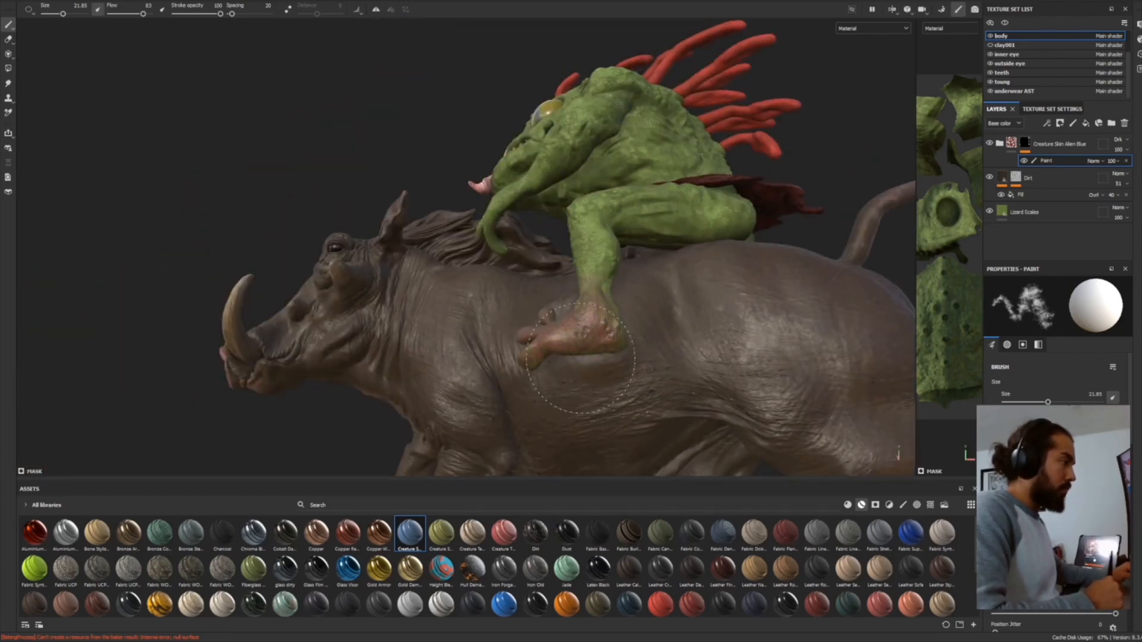
alt+drag(635, 351, 467, 346)
Step: Paint Creature Skin Alien Blue over the fingers, hand and wrist resting on the boar's mane
alt+drag(604, 324, 456, 172)
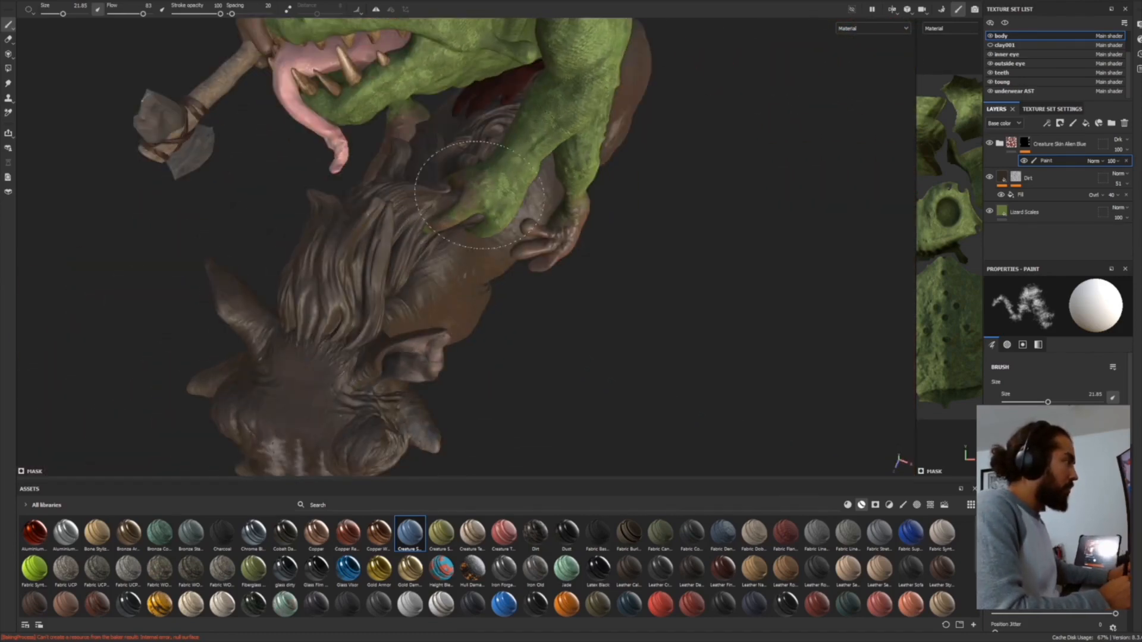
alt+drag(515, 224, 342, 164)
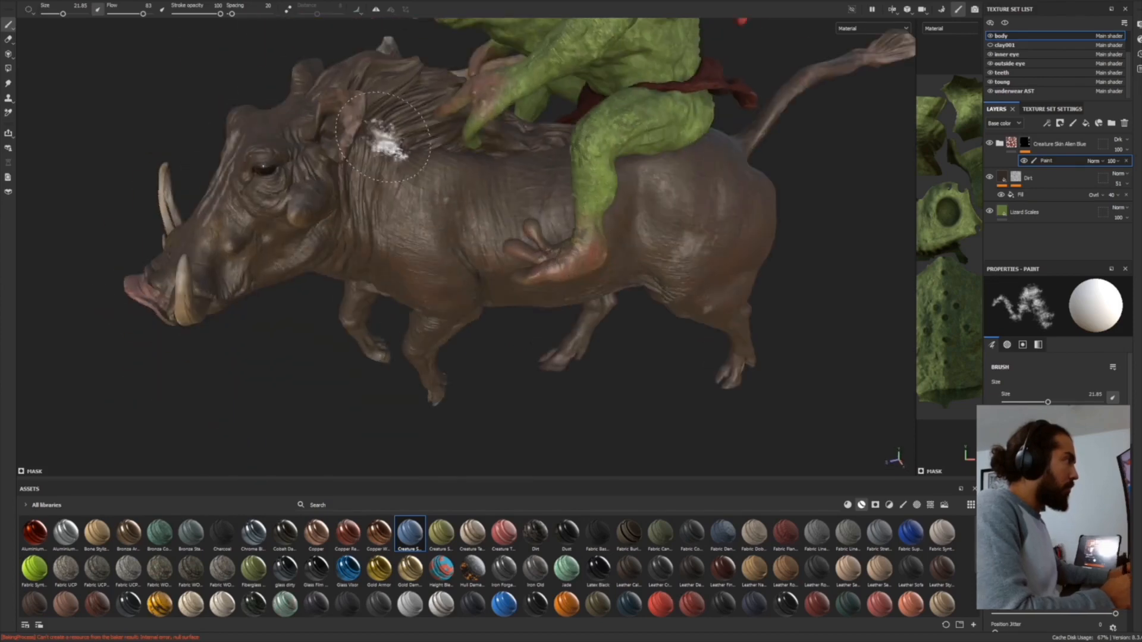
alt+drag(486, 116, 501, 146)
alt+middle_drag(501, 145, 525, 292)
alt+right_drag(525, 291, 498, 301)
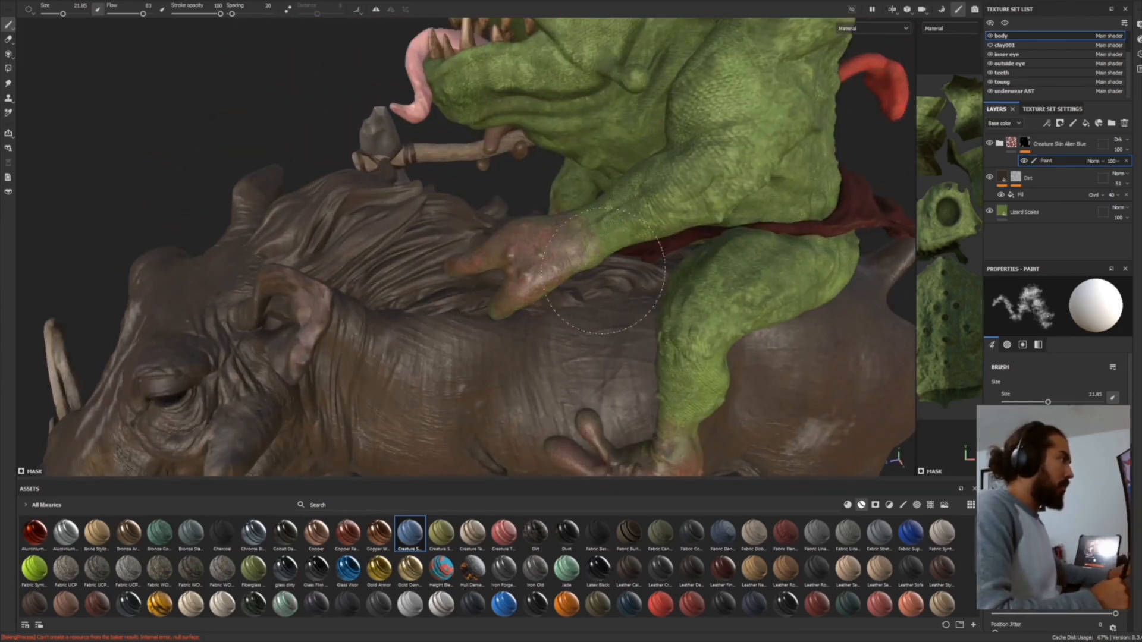
alt+drag(532, 356, 475, 241)
alt+drag(494, 279, 656, 250)
alt+drag(621, 216, 557, 296)
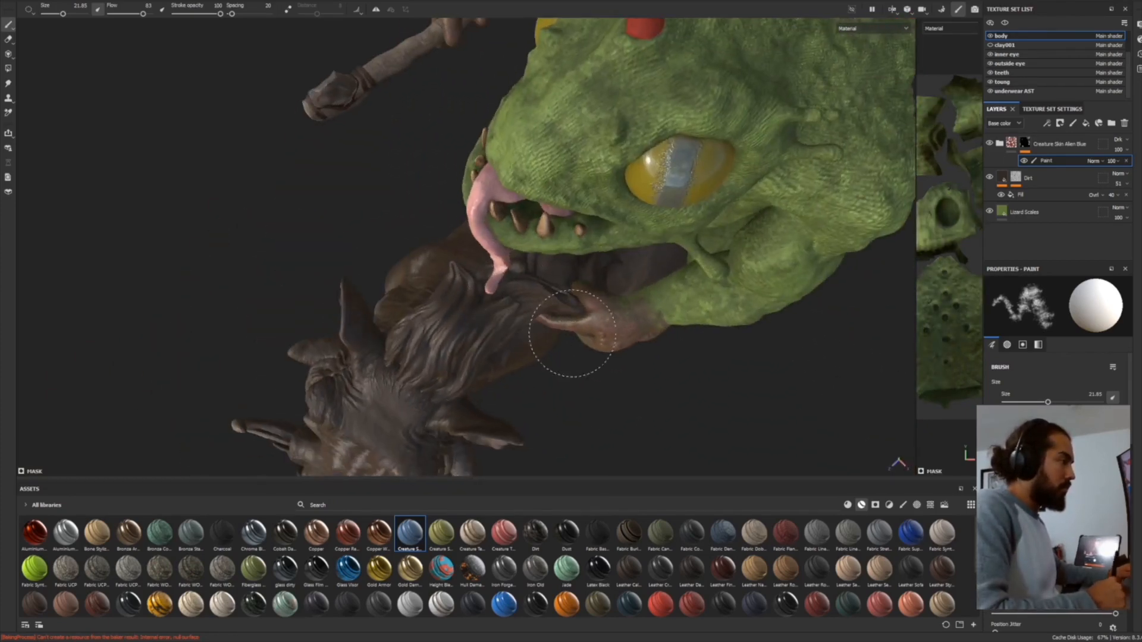
mouse_move(643, 370)
alt+mouse_down()
mouse_move(574, 378)
mouse_move(529, 266)
mouse_move(550, 246)
mouse_move(466, 268)
mouse_move(471, 255)
mouse_move(633, 178)
mouse_move(655, 283)
mouse_move(795, 92)
mouse_move(344, 316)
mouse_move(369, 309)
alt+mouse_up()
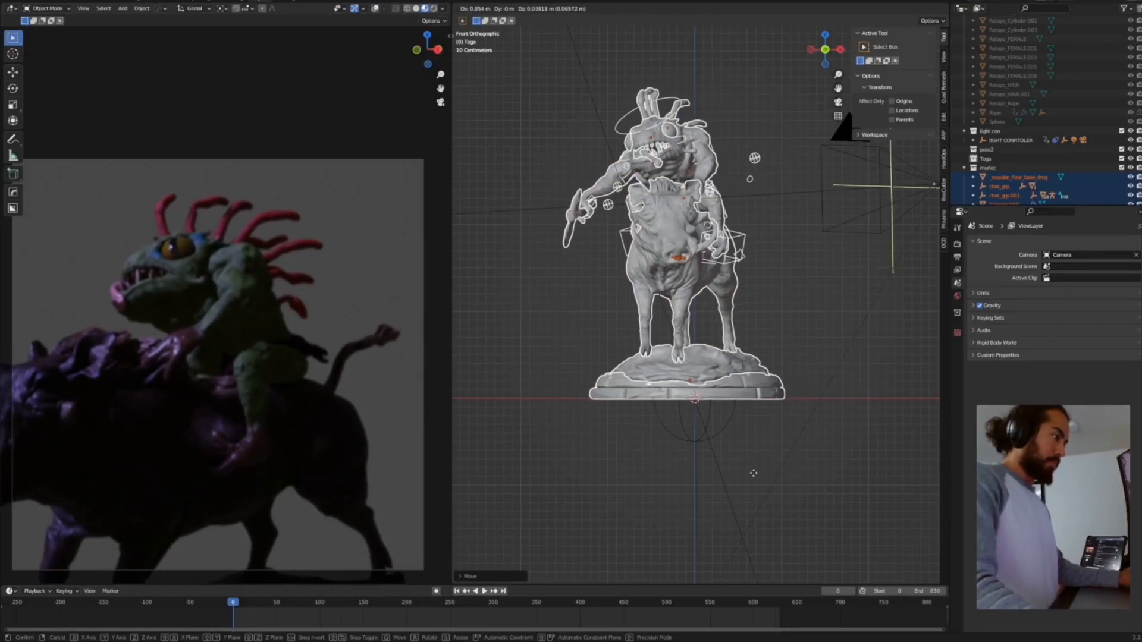
Step: Place the selected statue and its base over the scene's centre, moving them about 0.27 m along the global Y axis
click(755, 478)
key(KP_3)
key(g)
key(y)
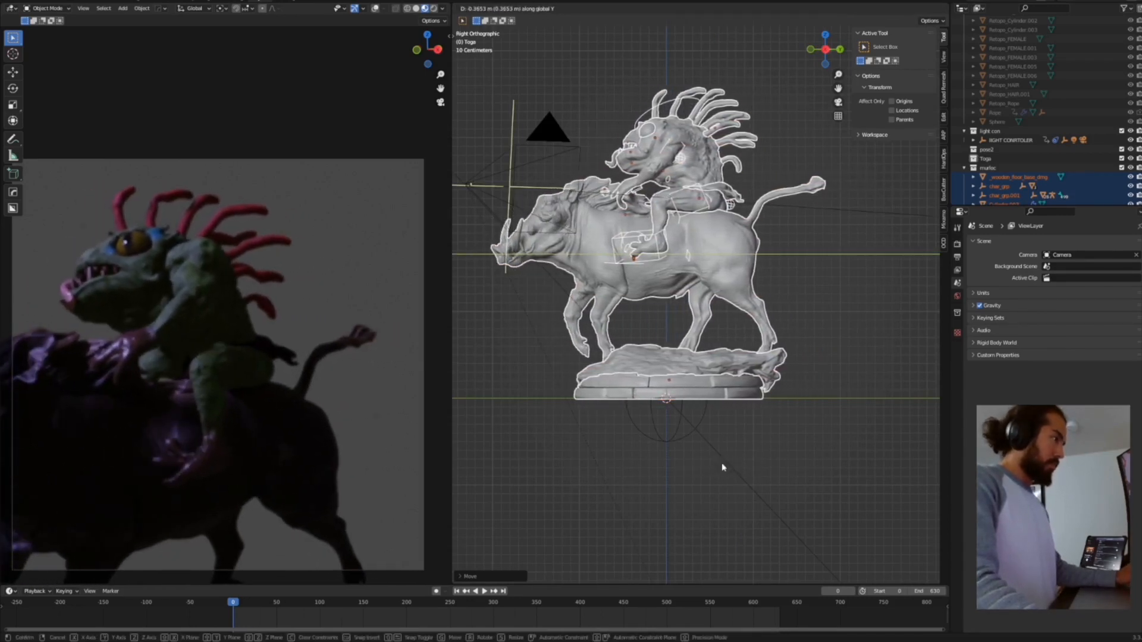
right_click(724, 467)
Step: Select the camera, walk it around to frame the statue facing the boar's head, and open its lens and depth of field settings
click(543, 156)
click(86, 9)
mouse_move(102, 124)
click(276, 302)
key(a)
key(s)
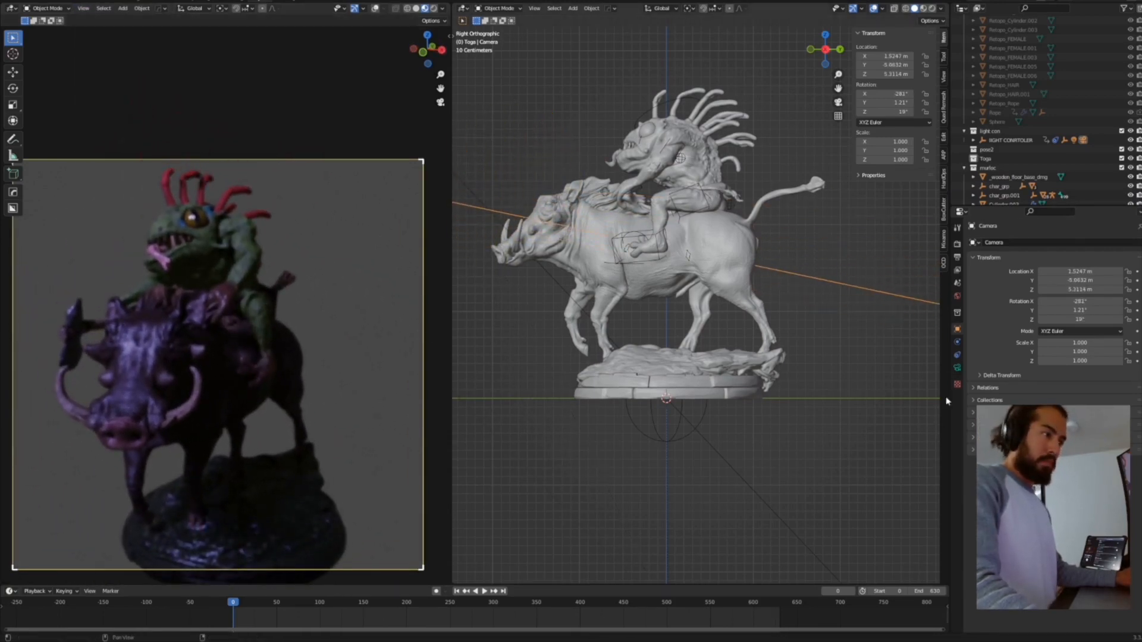
click(957, 368)
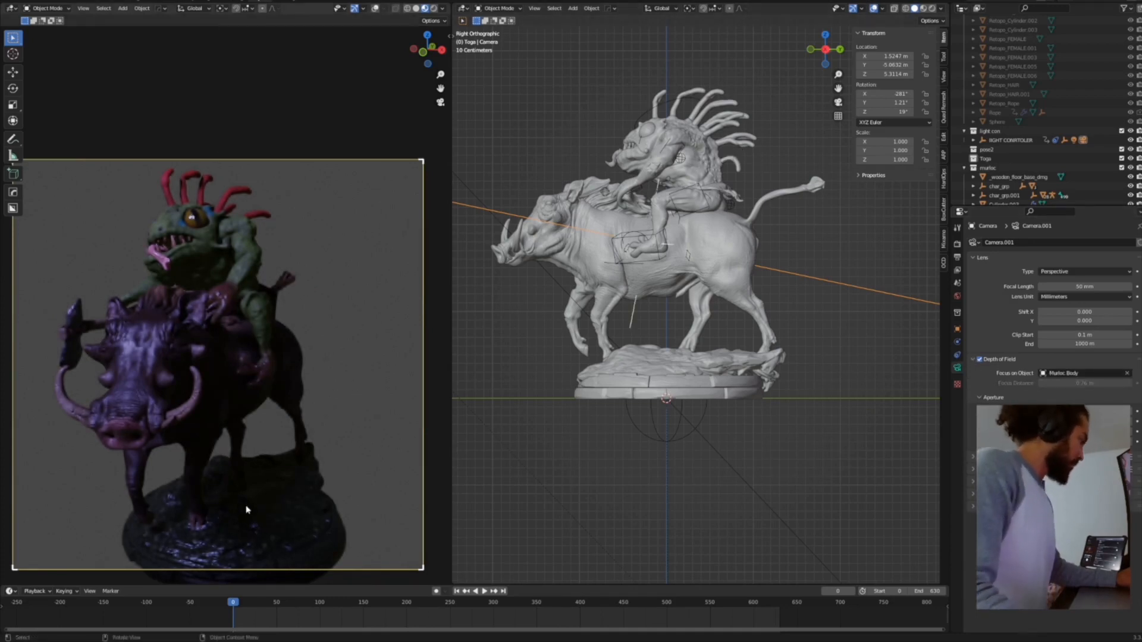
Step: Walk the camera around to the murloc's axe-hand side, framing the whole statue and base with the boar facing right
click(83, 8)
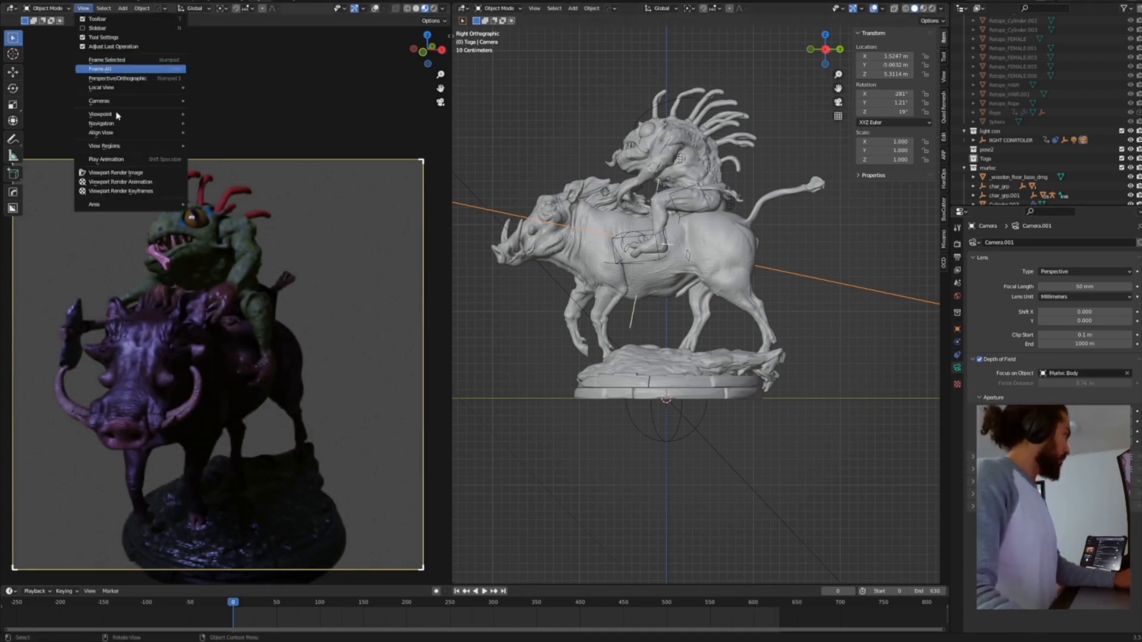
mouse_move(150, 124)
click(261, 302)
key(w)
key(s)
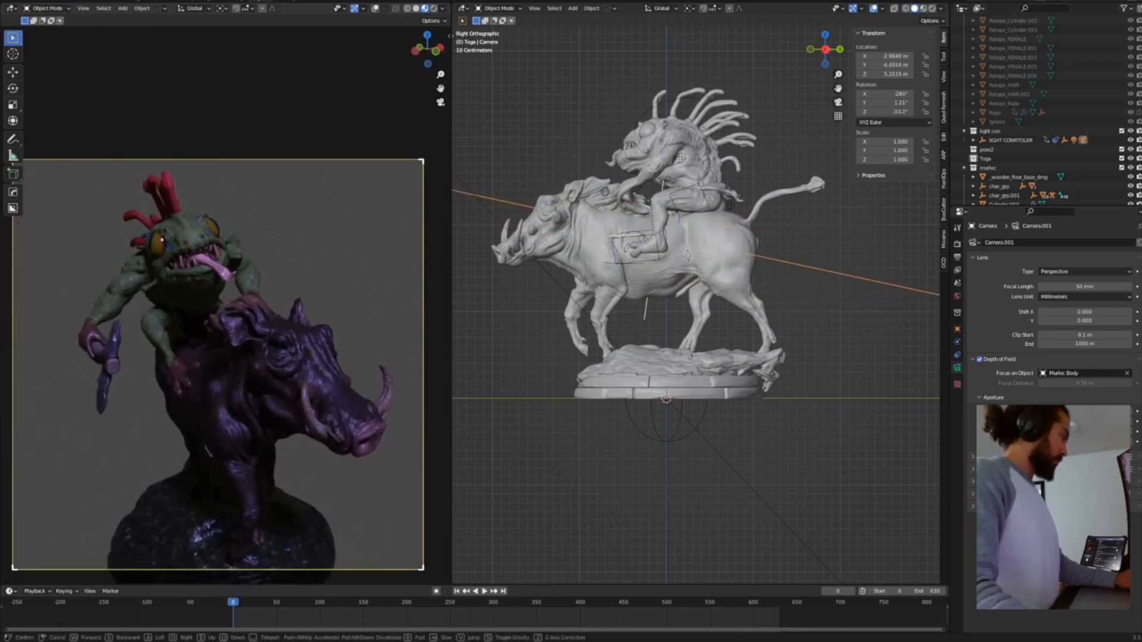
key(a)
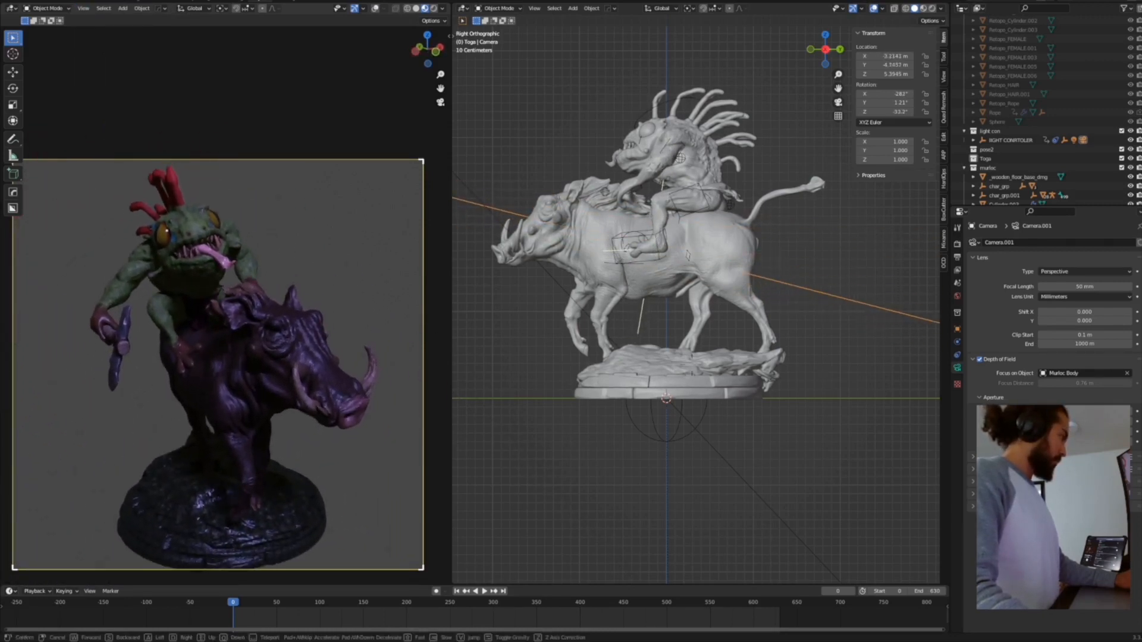
key(a)
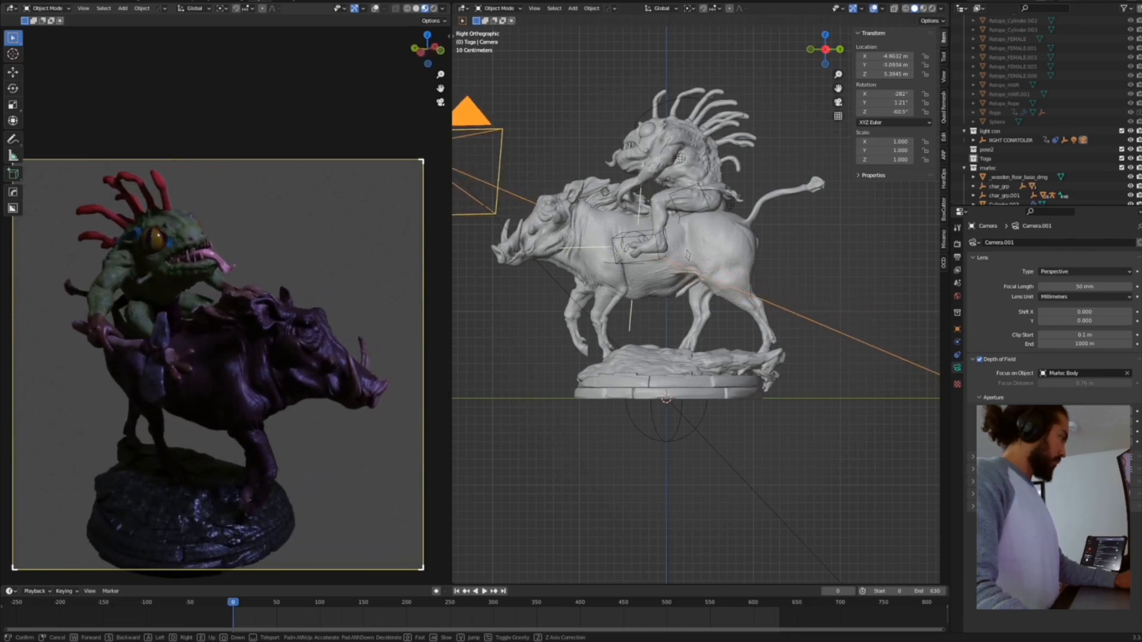